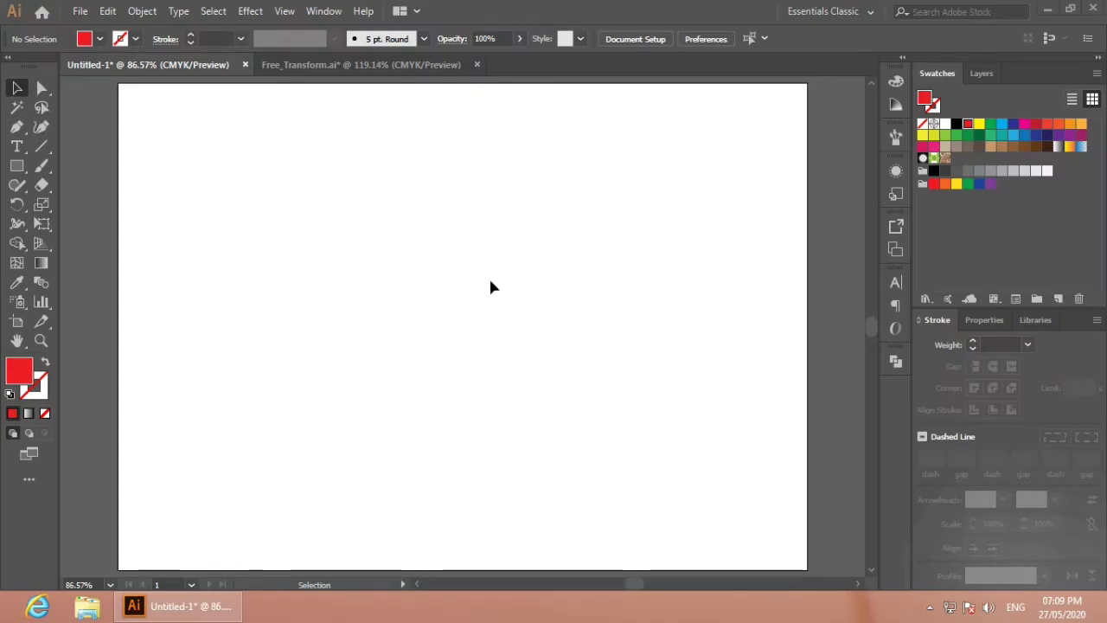
Step: Pick the Puppet Warp Tool from the Free Transform flyout, then select the Rectangle tool
left_click(41, 223)
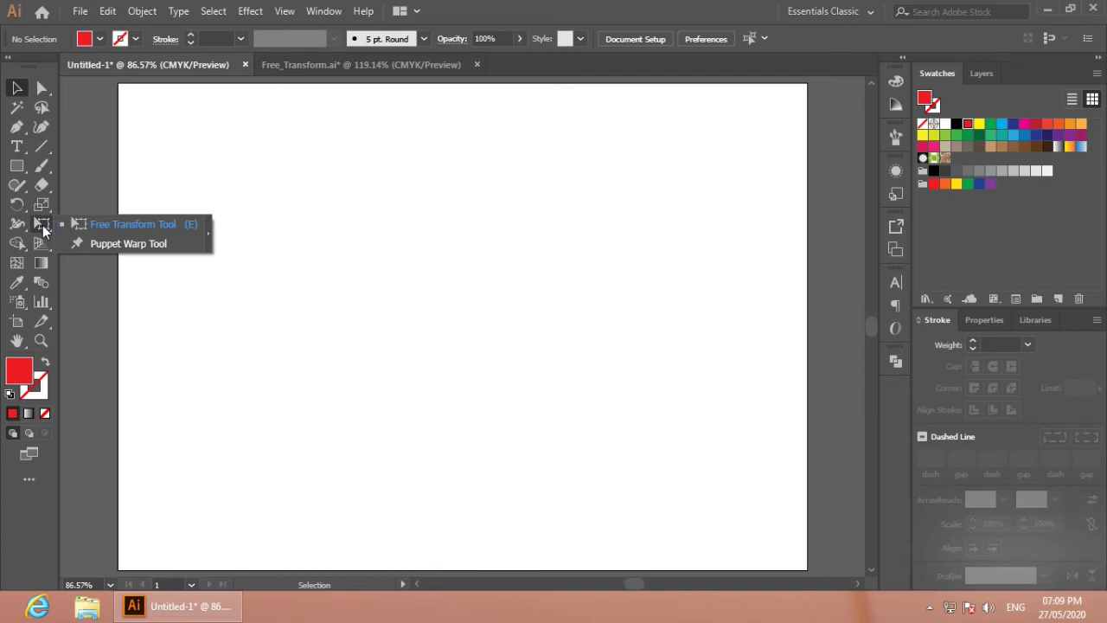
left_click(122, 248)
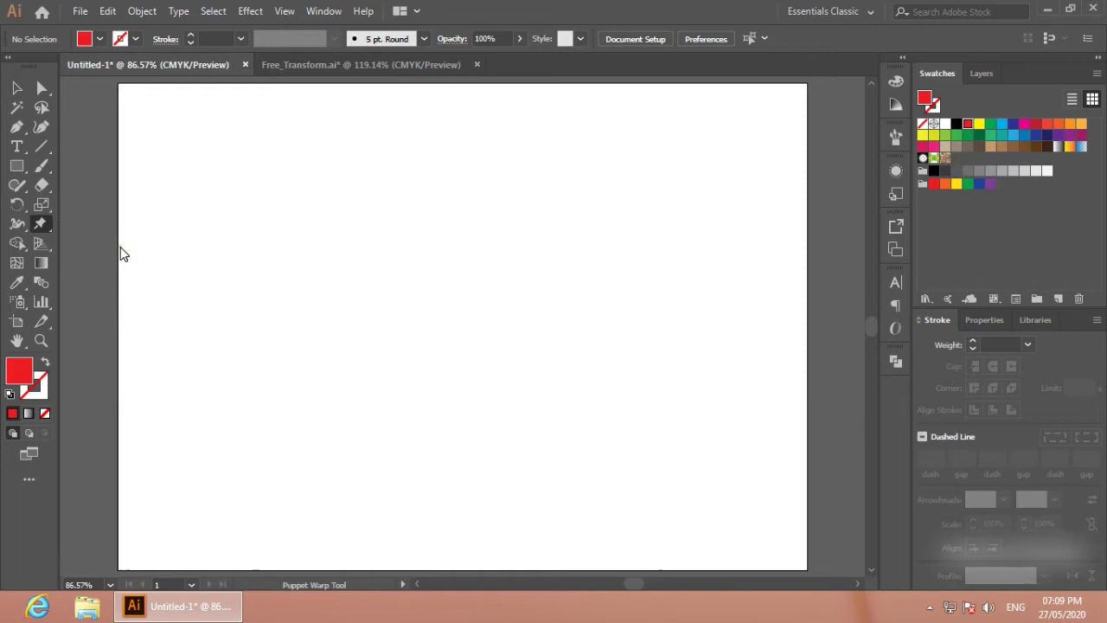
left_click(16, 165)
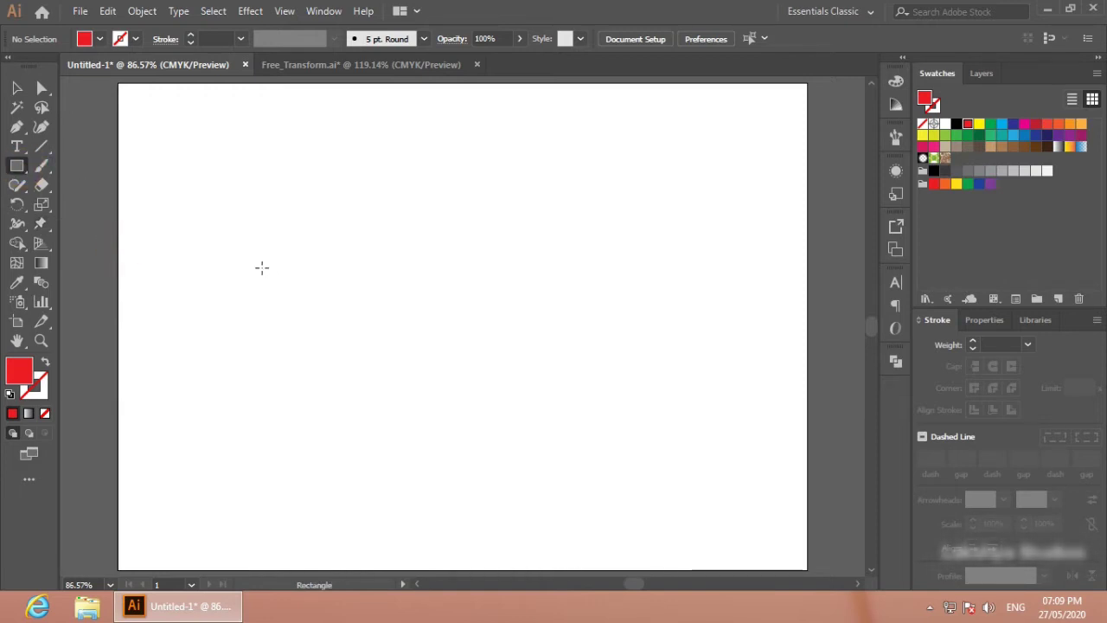
Step: Draw a long thin red rectangle, about 126 × 22 mm, and shift it to the left
left_click_drag(271, 258, 564, 308)
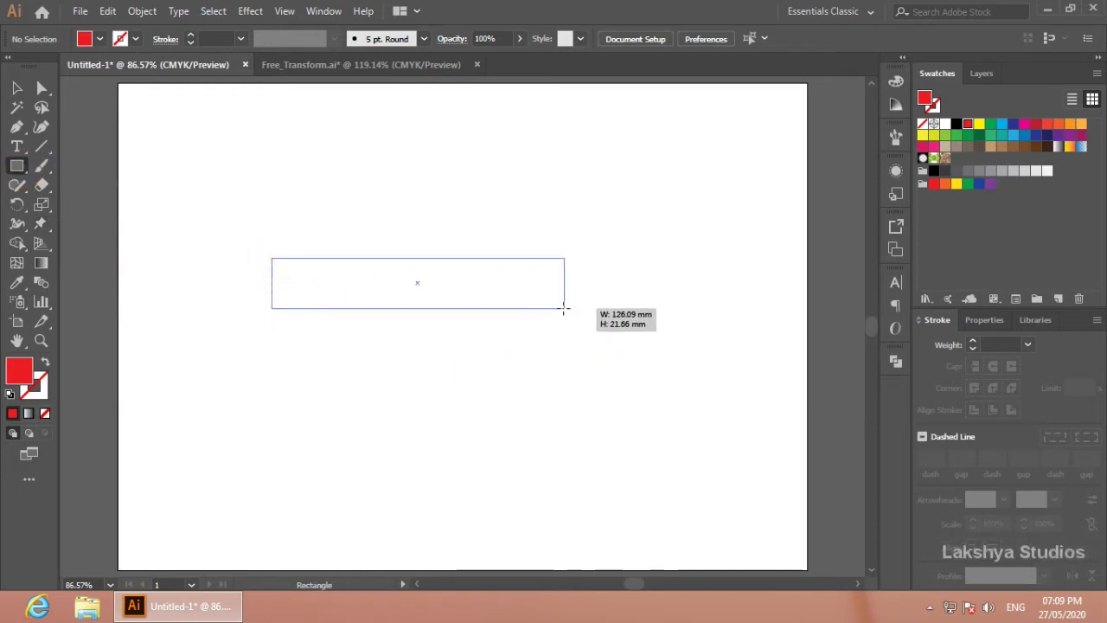
left_click(17, 88)
left_click_drag(361, 288, 320, 295)
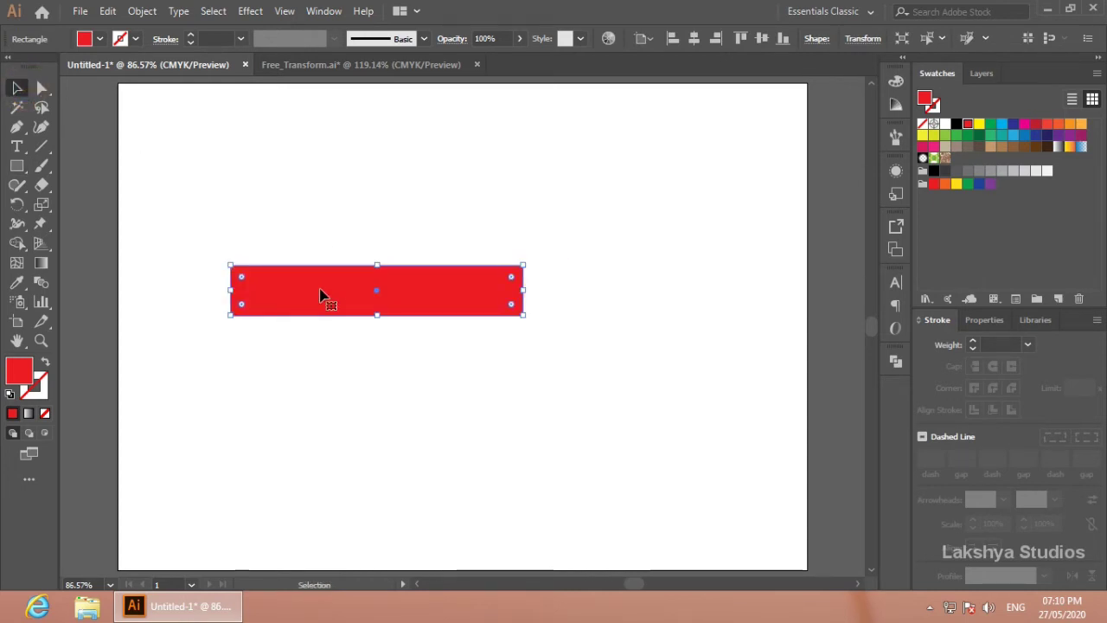
left_click_drag(320, 295, 312, 295)
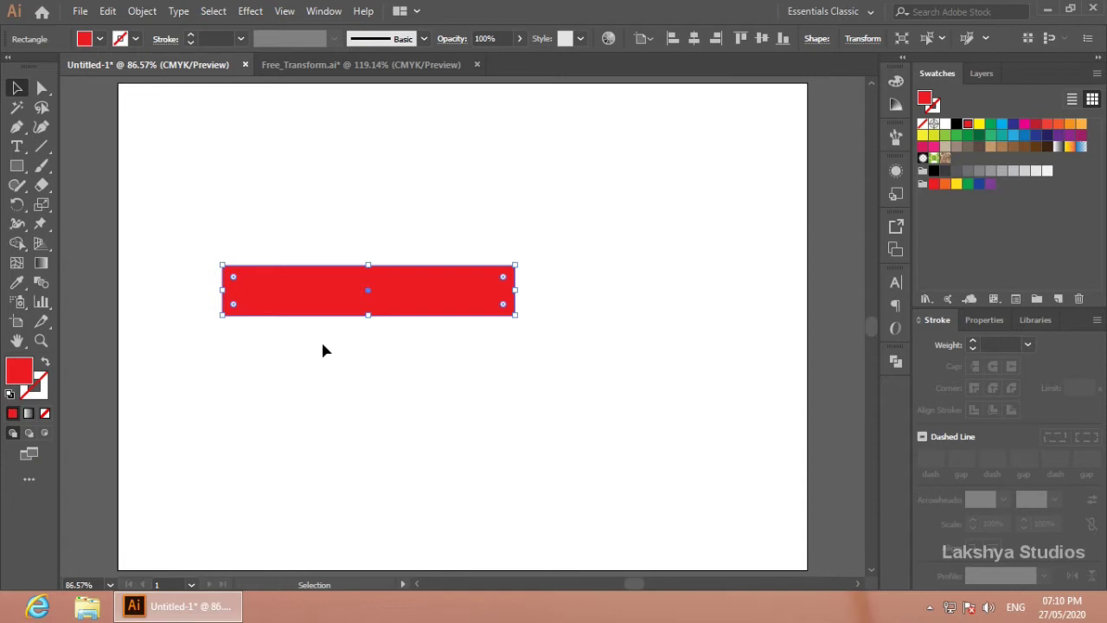
left_click_drag(270, 297, 276, 305)
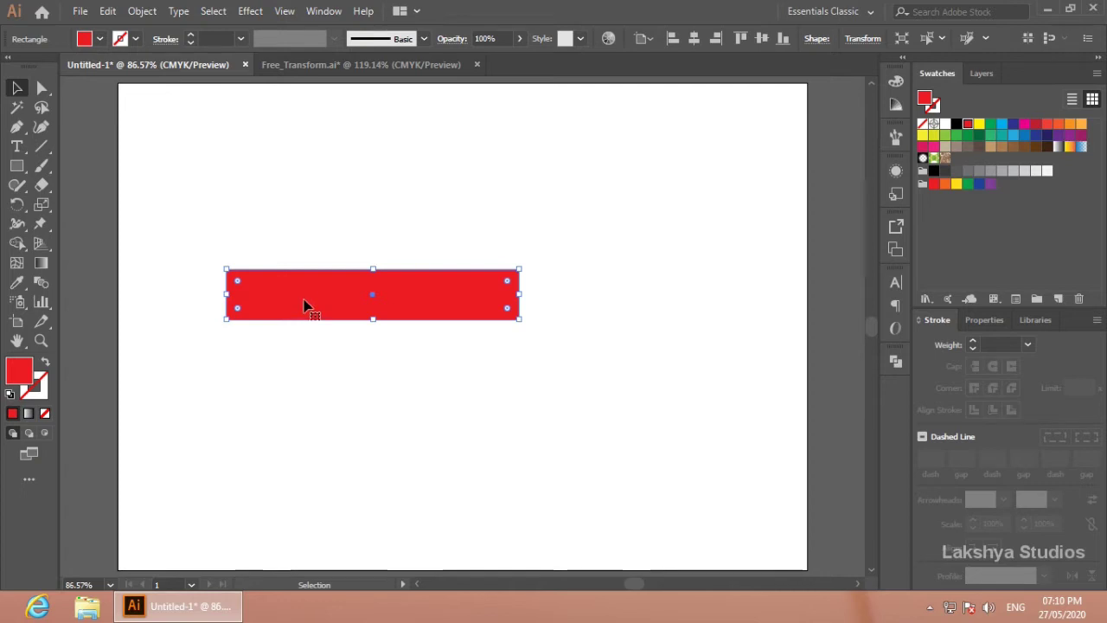
left_click_drag(42, 223, 101, 248)
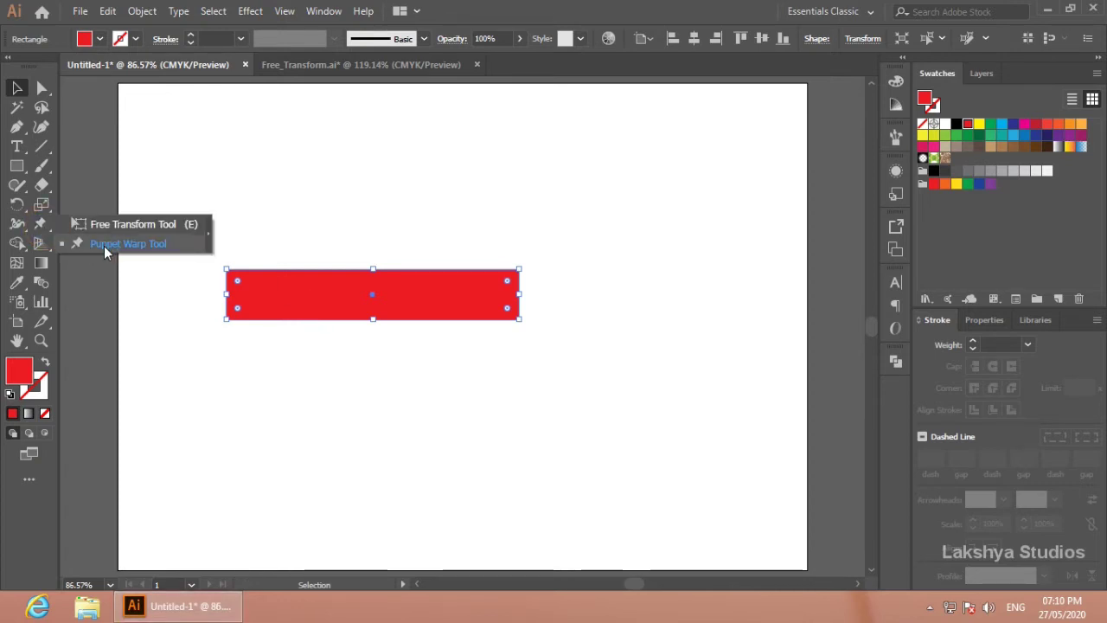
Step: Add Puppet Warp pins at the red rectangle's left end, centre and right end
left_click(103, 245)
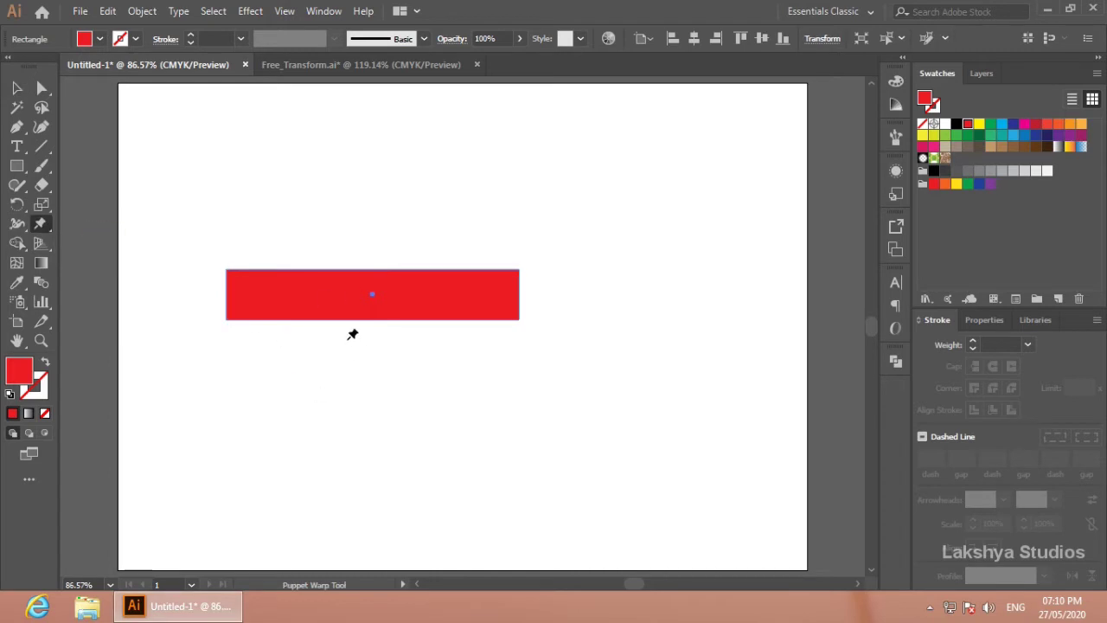
left_click(250, 293)
left_click(374, 295)
left_click(511, 296)
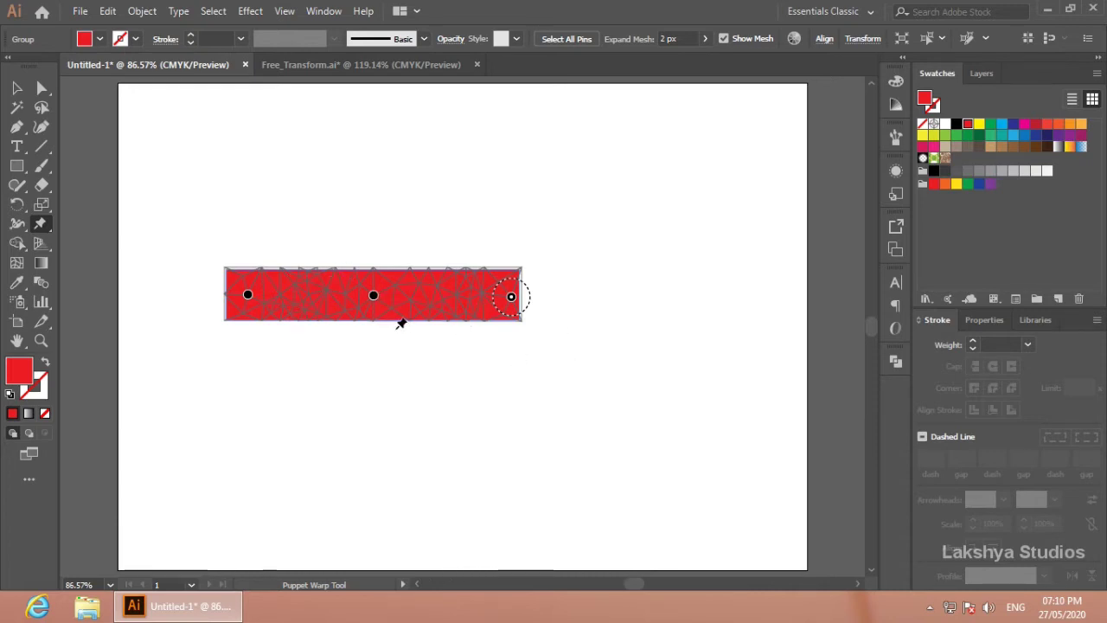
Step: Turn off Show Mesh for the warped rectangle in the Properties panel
left_click(984, 319)
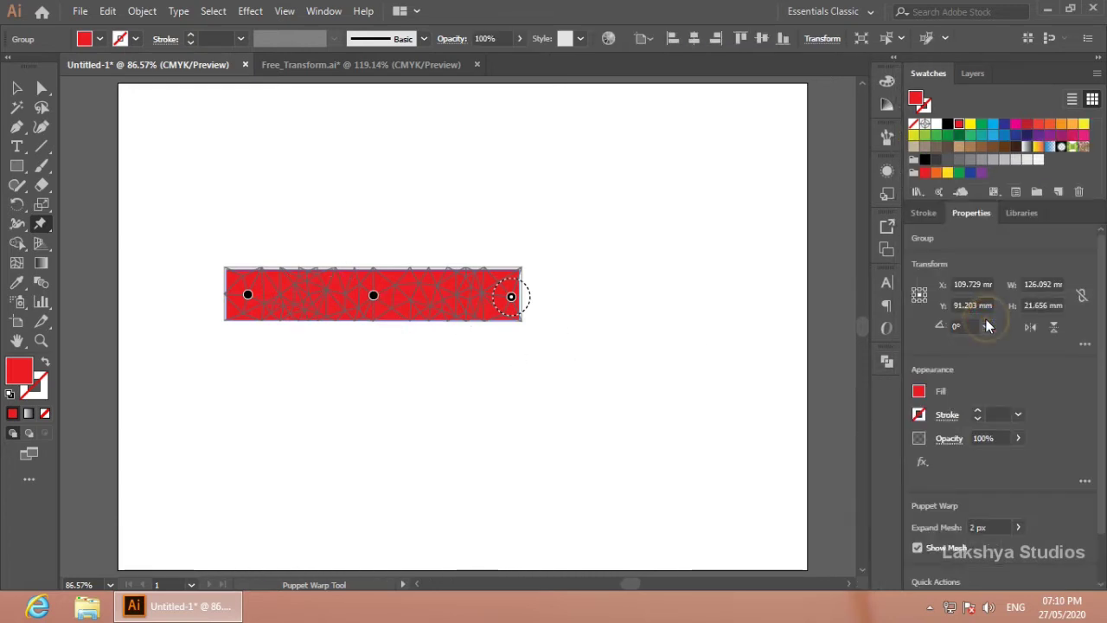
left_click(918, 548)
left_click(918, 549)
left_click(917, 548)
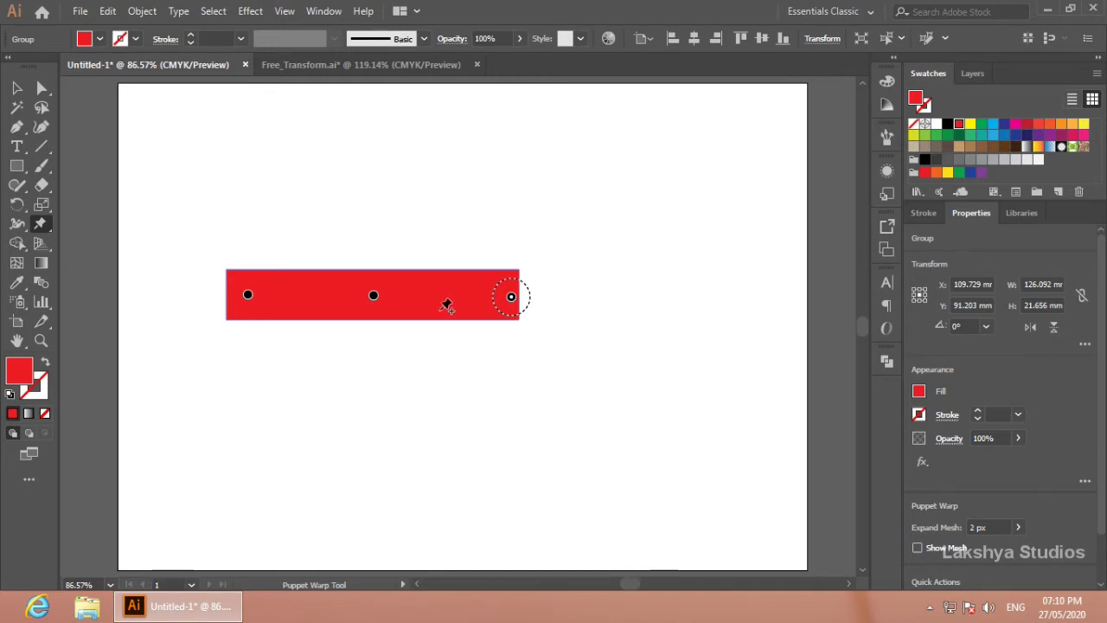
Step: Drag the centre pin downward to bend the red bar into a gentle arc
left_click_drag(373, 296, 367, 311)
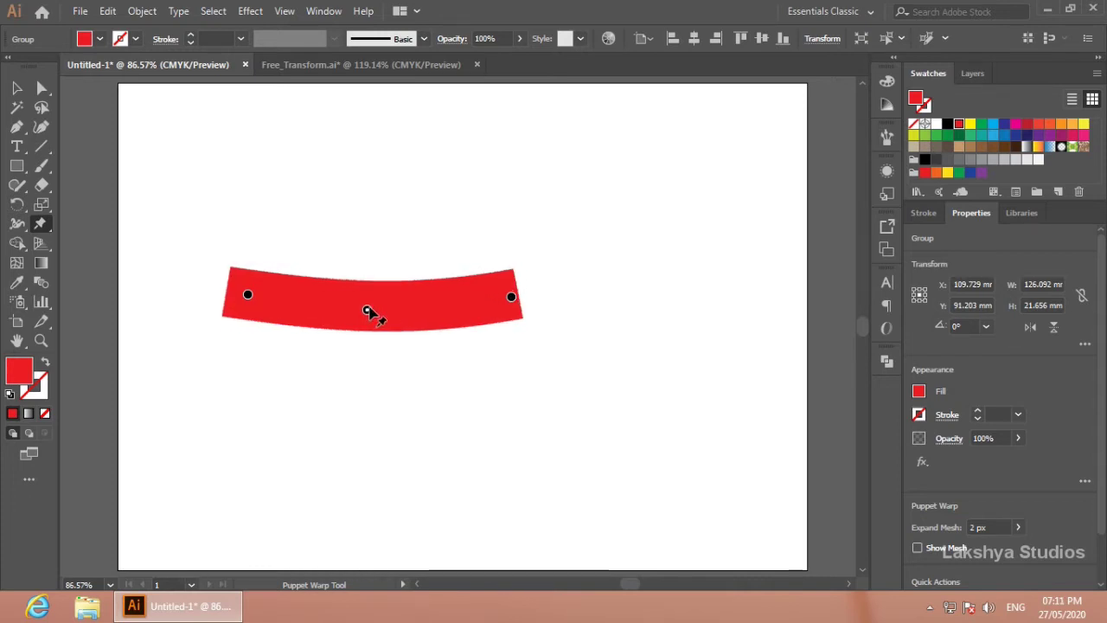
left_click_drag(367, 312, 366, 307)
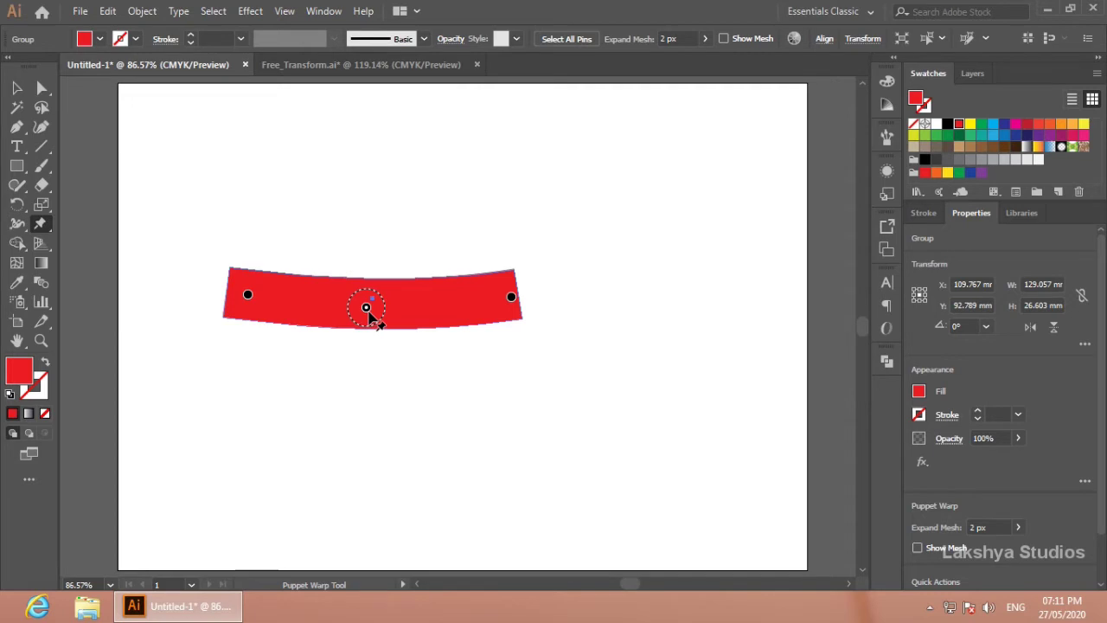
mouse_move(368, 312)
left_mouse_down()
mouse_move(365, 301)
mouse_move(367, 320)
left_mouse_up()
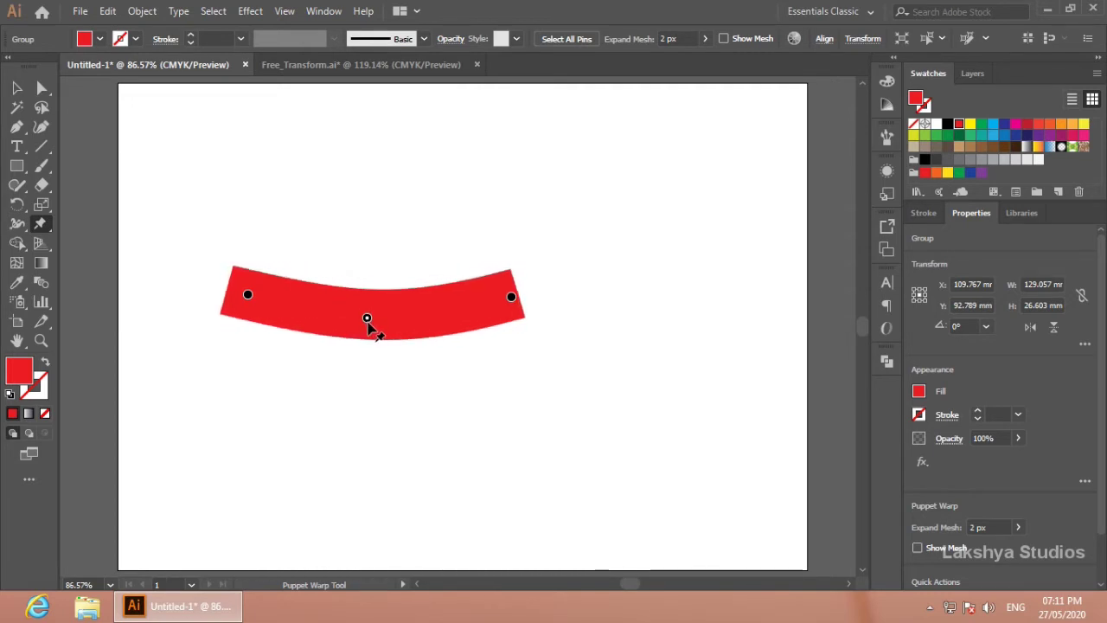
mouse_move(367, 320)
left_mouse_down()
mouse_move(334, 318)
mouse_move(389, 318)
mouse_move(356, 319)
mouse_move(375, 326)
left_mouse_up()
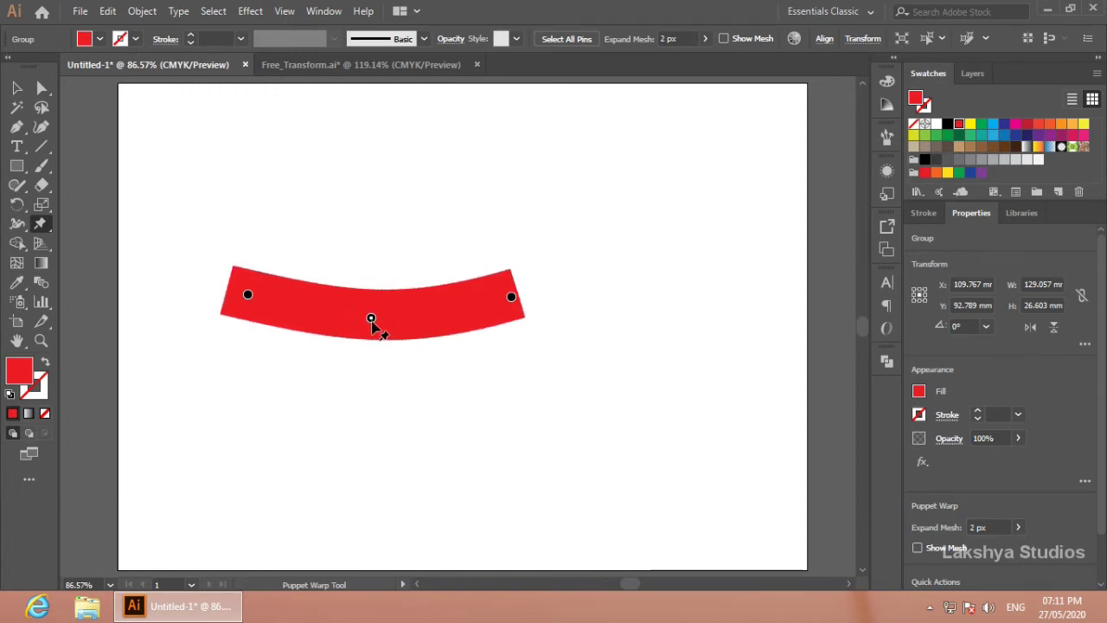
left_click(248, 296)
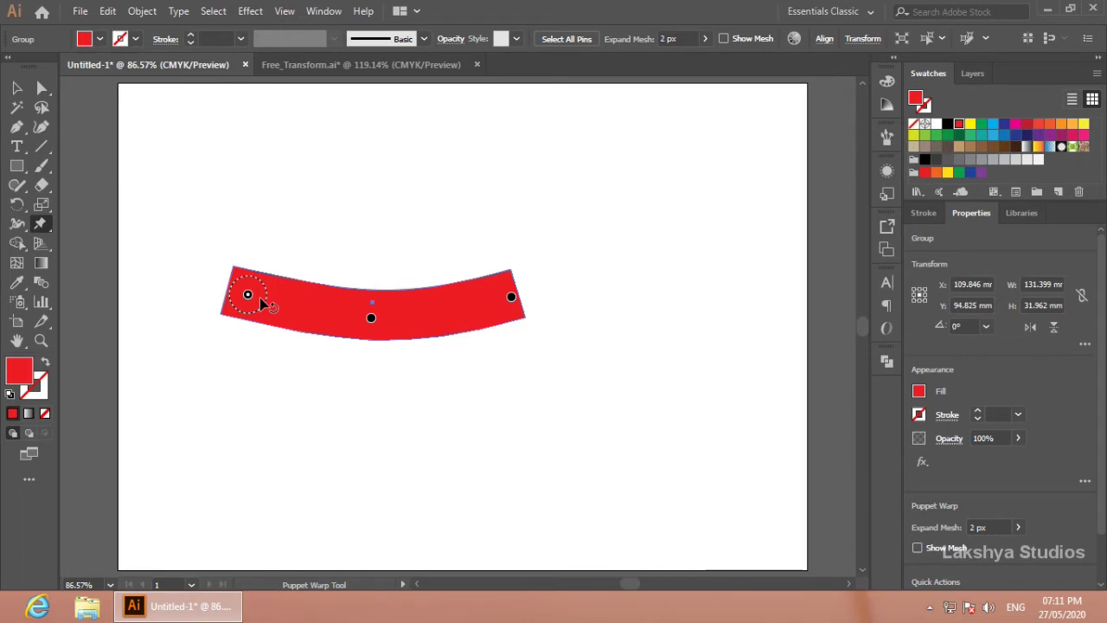
Step: Warp the band into a wavy ribbon using its pins, then switch to Free_Transform.ai
mouse_move(259, 304)
left_mouse_down()
mouse_move(268, 295)
mouse_move(272, 311)
mouse_move(261, 313)
mouse_move(264, 289)
mouse_move(265, 304)
mouse_move(272, 297)
left_mouse_up()
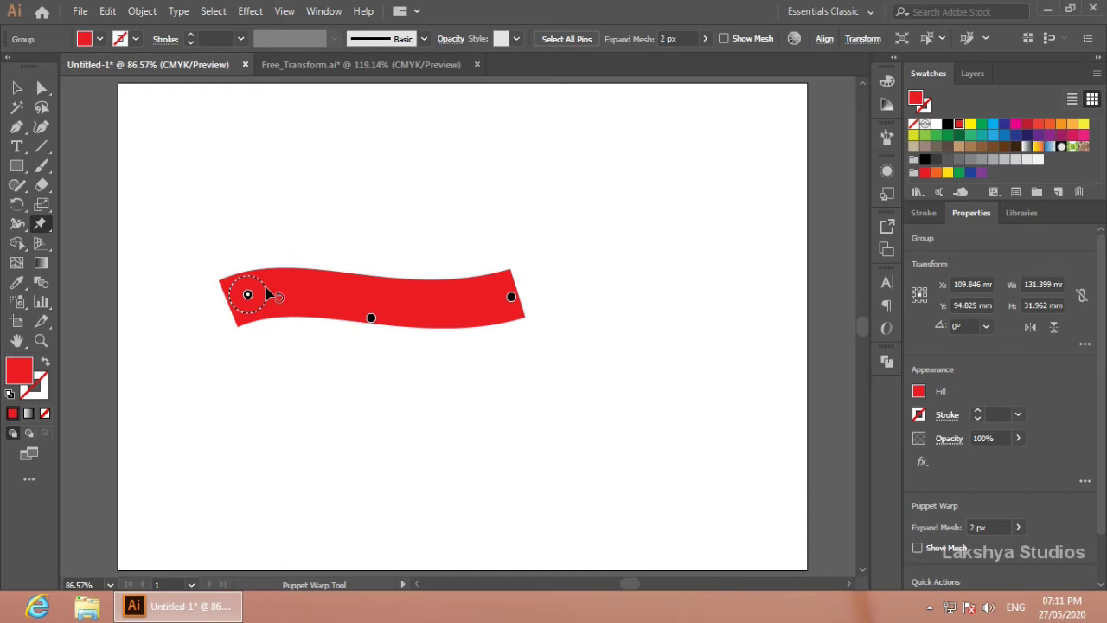
left_click_drag(373, 320, 371, 337)
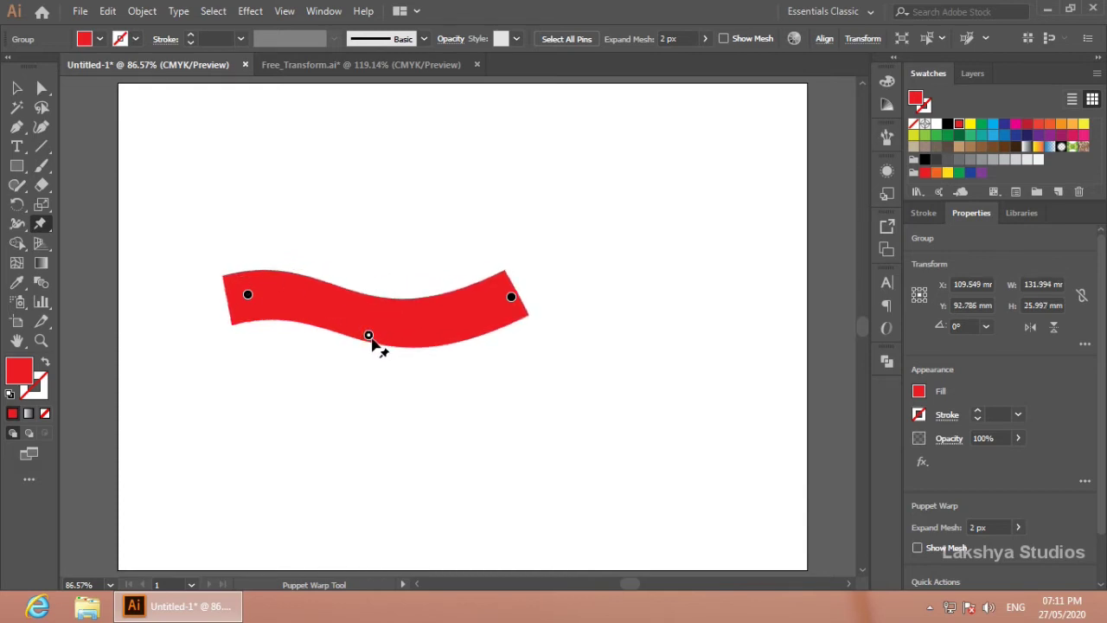
mouse_move(511, 297)
left_mouse_down()
mouse_move(502, 278)
mouse_move(519, 310)
mouse_move(513, 289)
left_mouse_up()
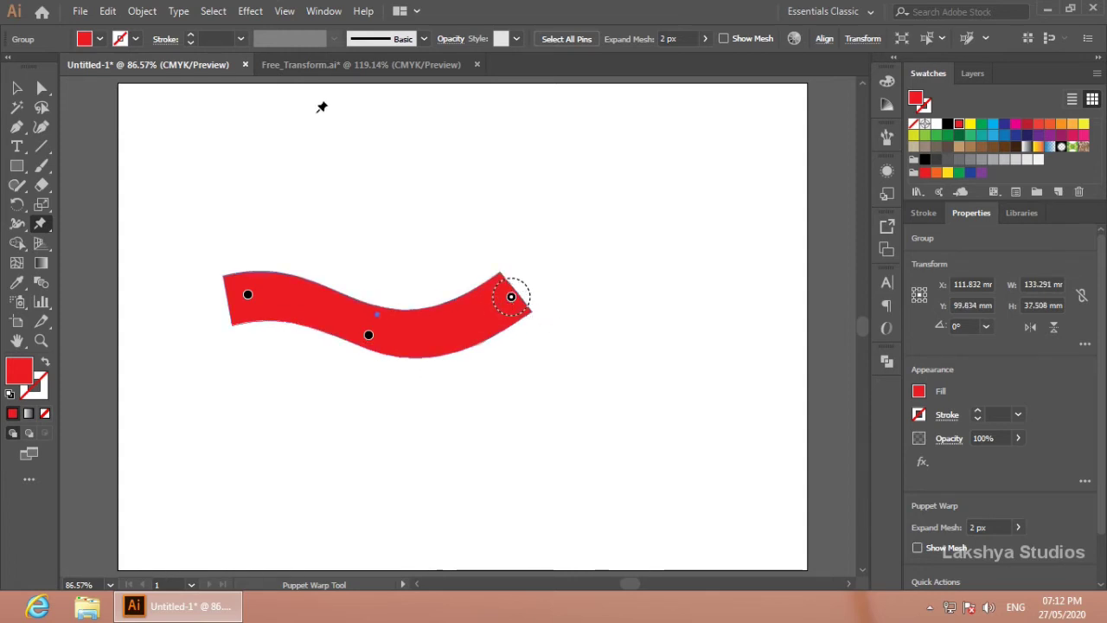
left_click(290, 67)
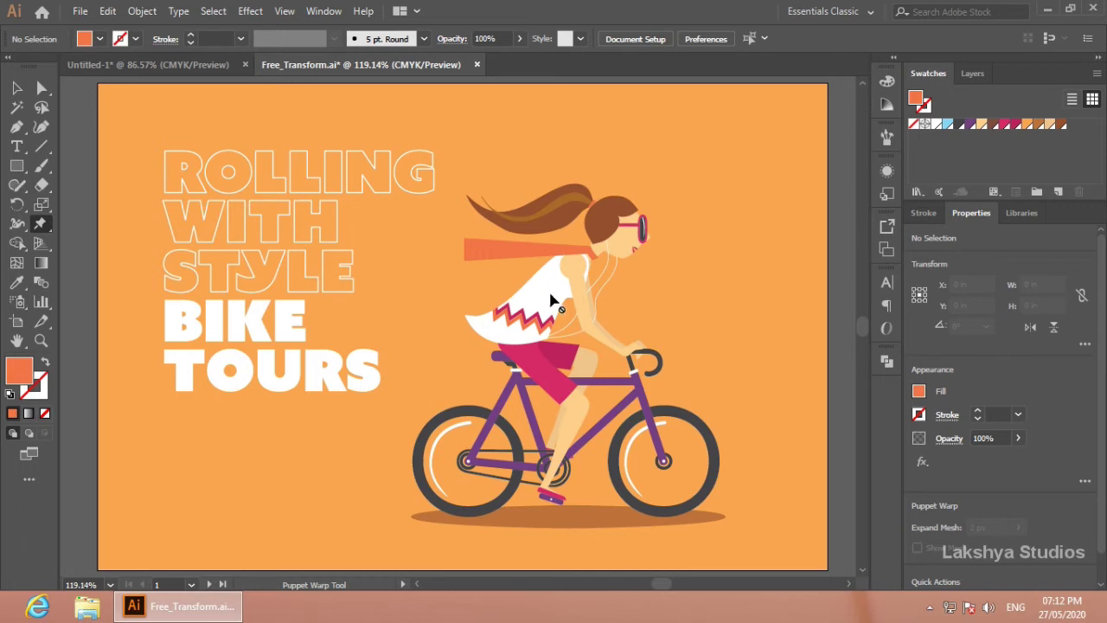
Step: Select the cyclist's orange scarf group and zoom in to 200%
left_click(19, 87)
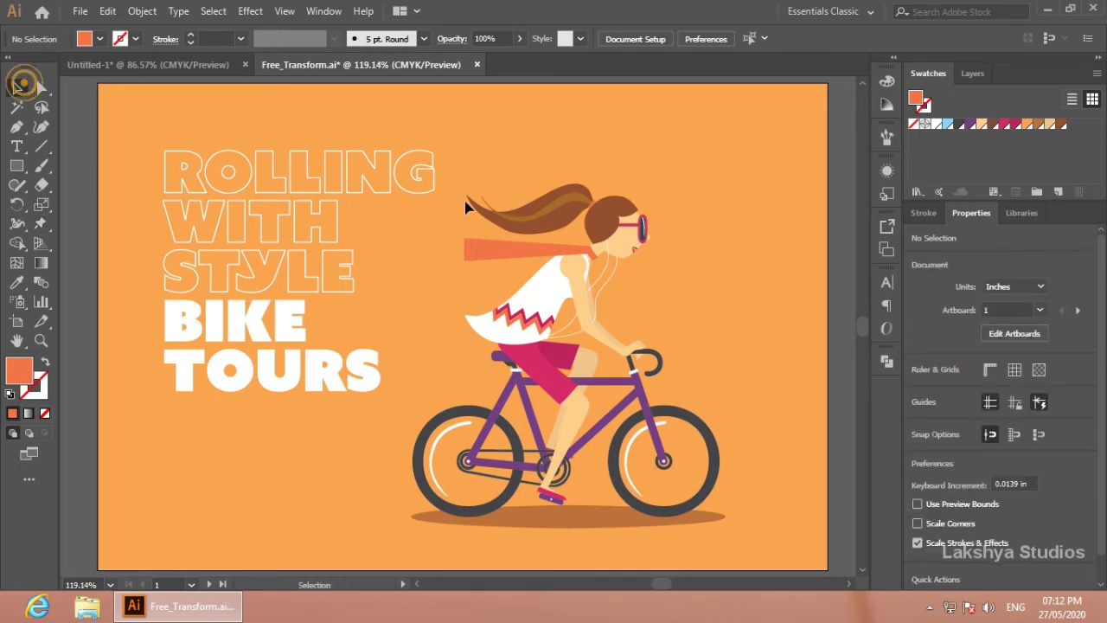
left_click(513, 266)
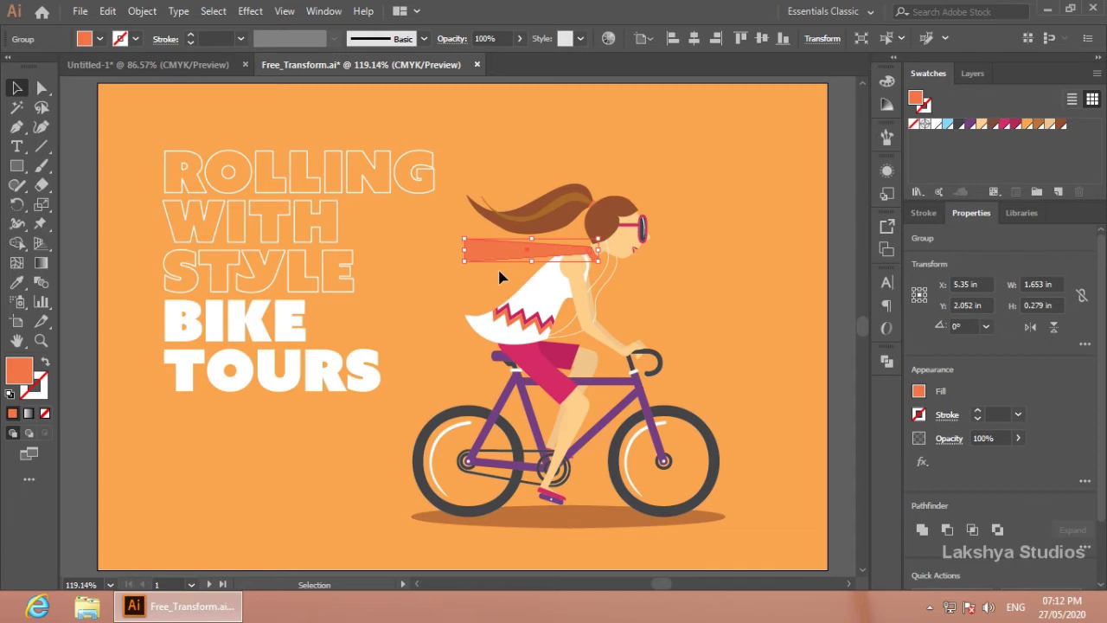
key("a")
key("ctrl+plus")
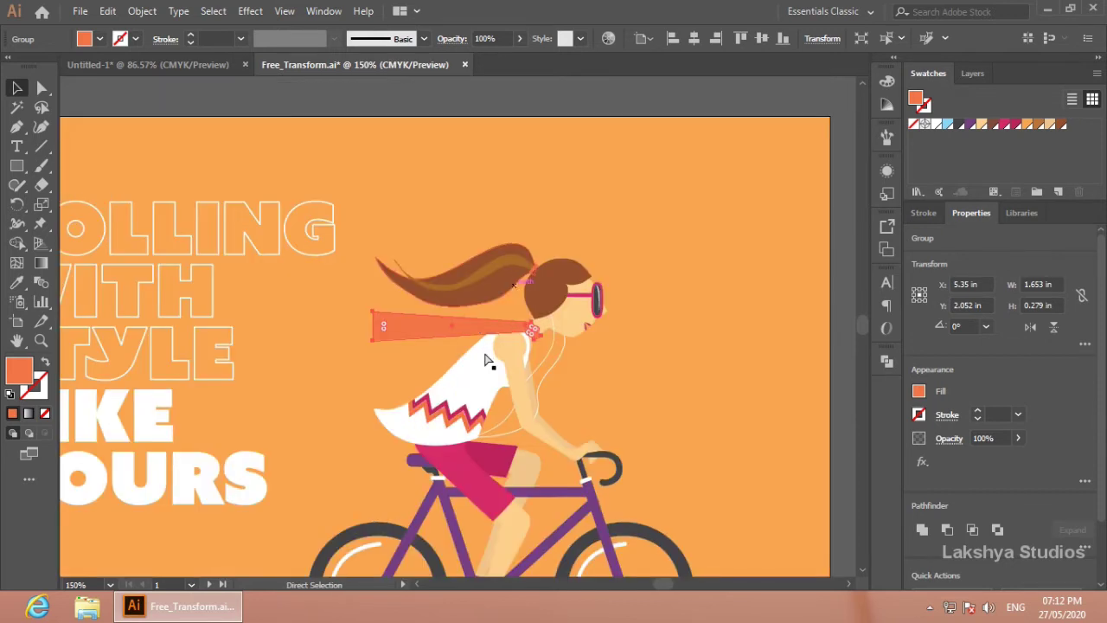
key("ctrl+plus")
key("v")
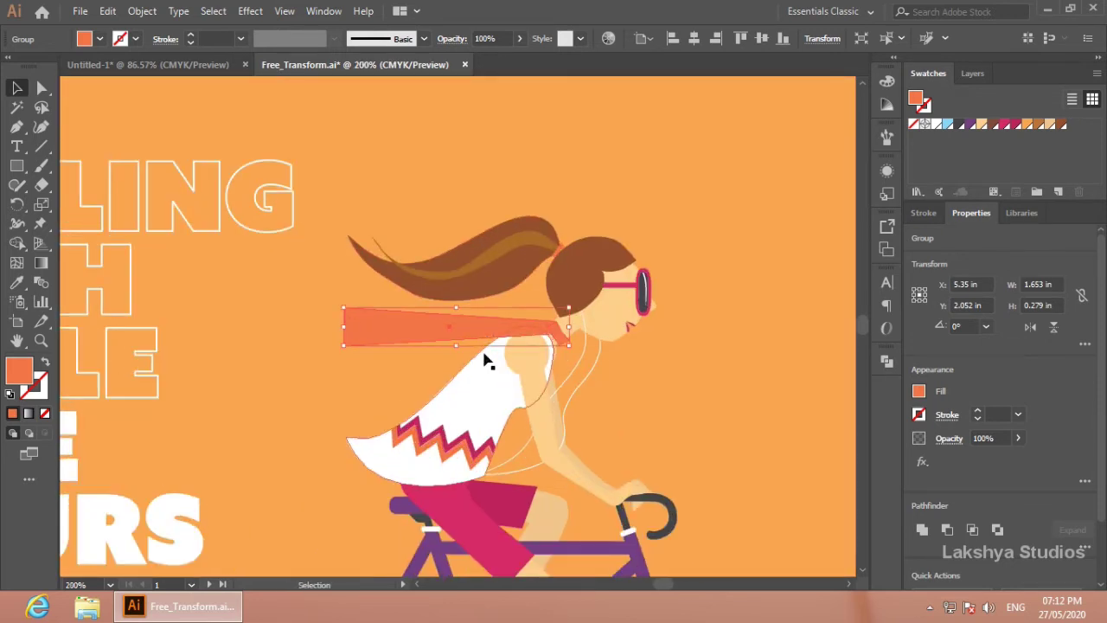
scroll(400, 354, "down", 1)
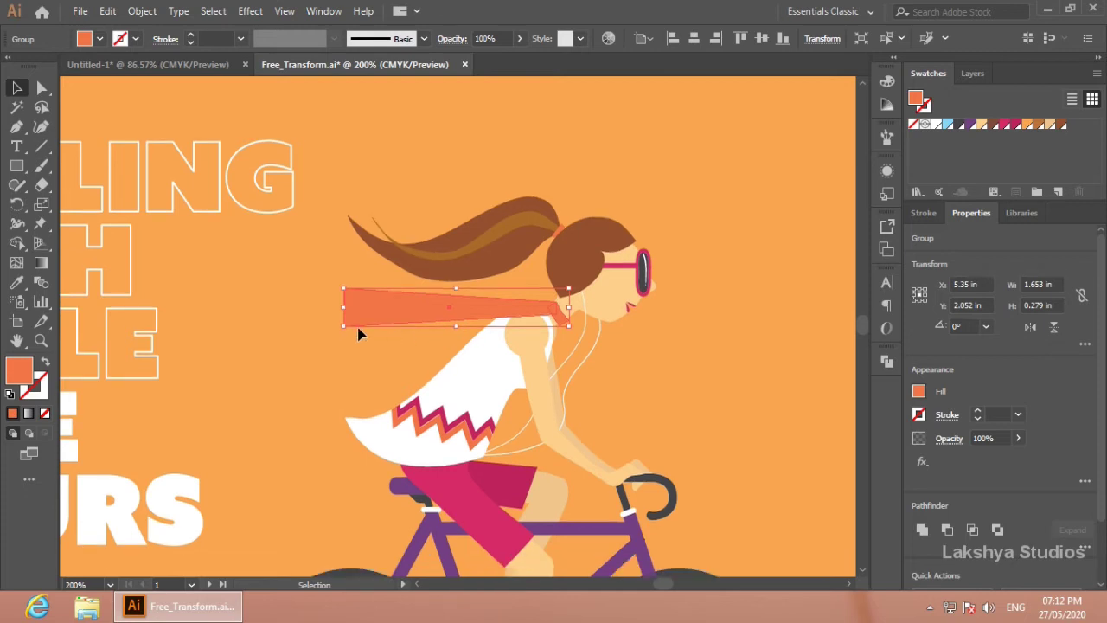
Step: Pin the scarf with Puppet Warp at its left end, middle and neck end
left_click(41, 224)
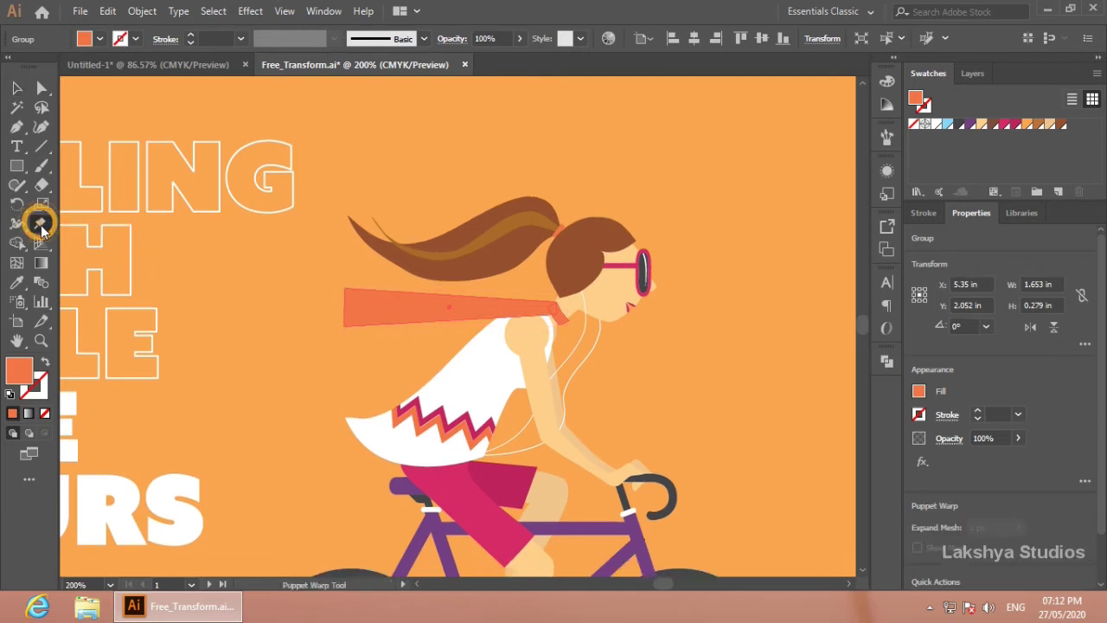
left_click(357, 305)
left_click(450, 308)
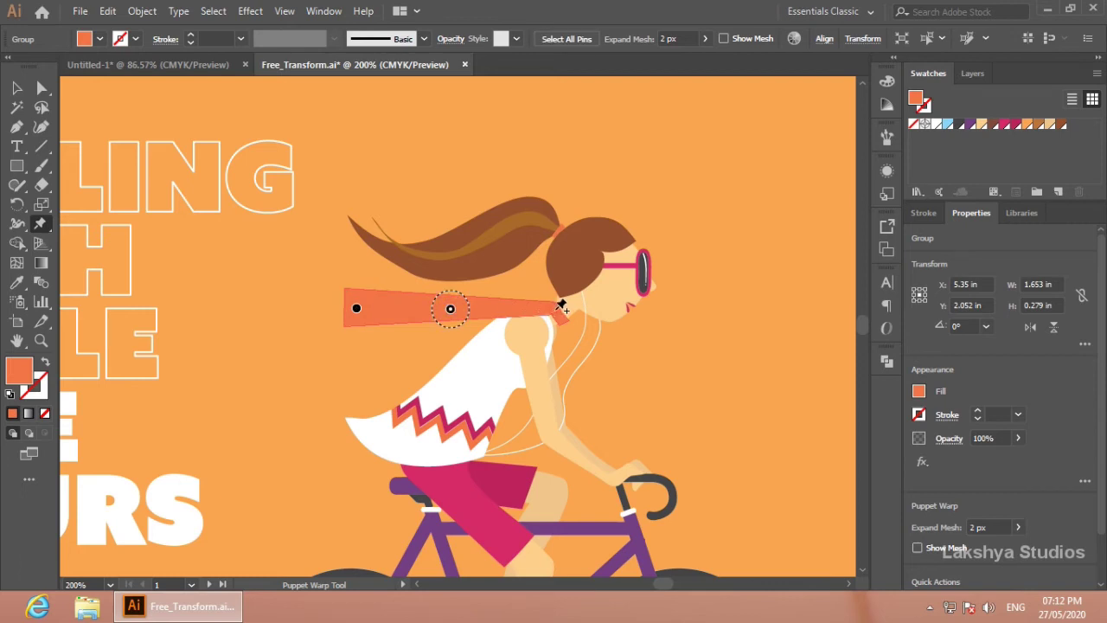
left_click(543, 307)
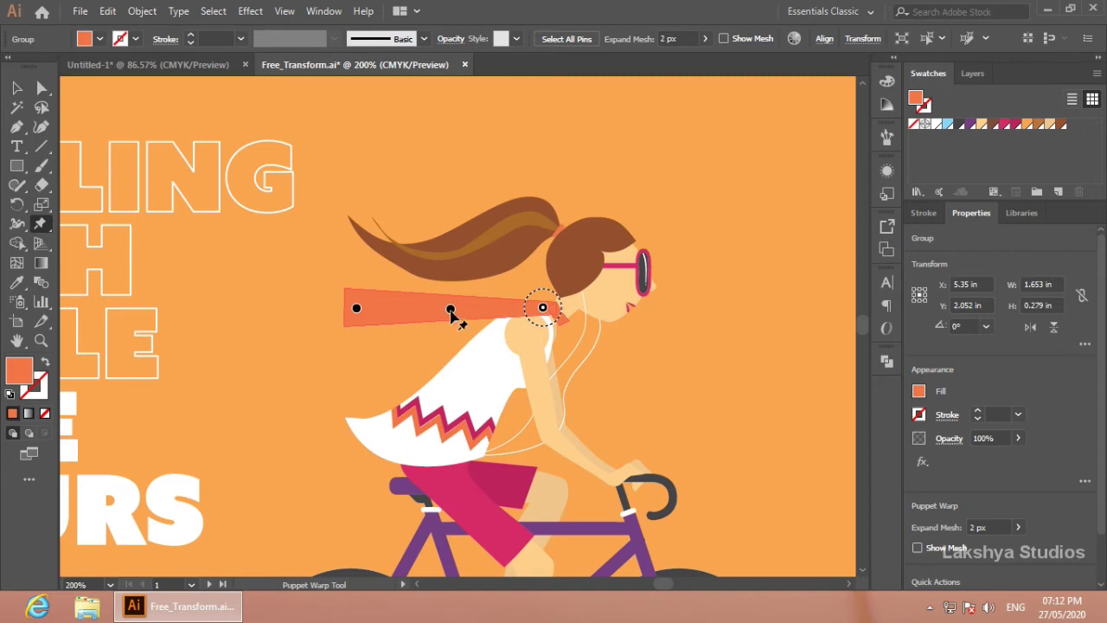
Step: Drag the scarf's pins into a rippling, wind-blown curve, then deselect it
left_click_drag(451, 309, 450, 320)
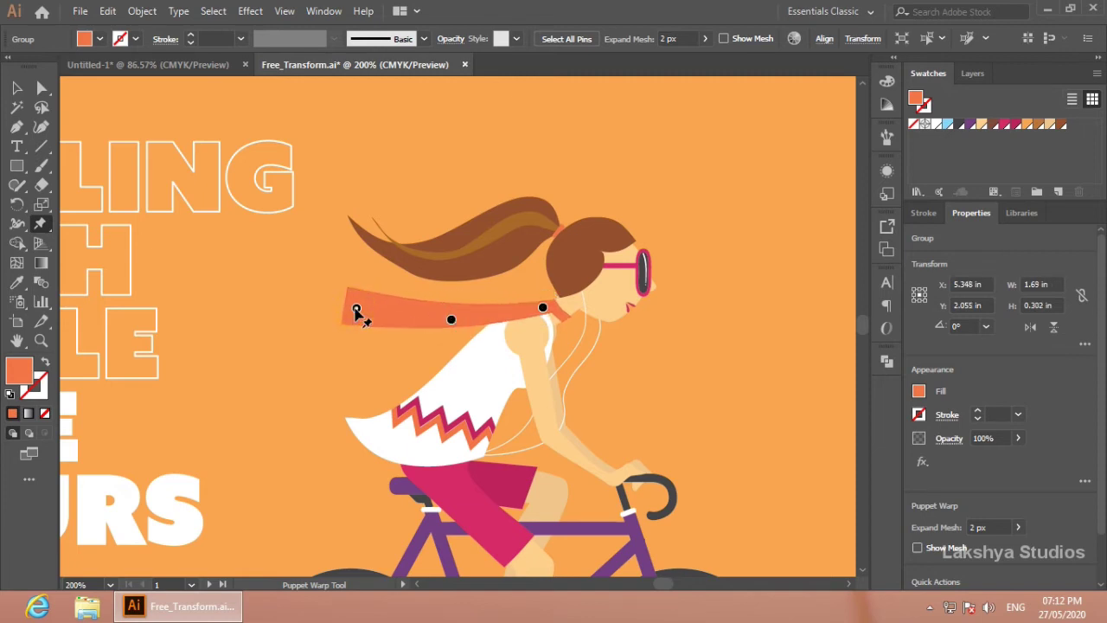
left_click_drag(374, 305, 369, 291)
left_click_drag(451, 321, 449, 329)
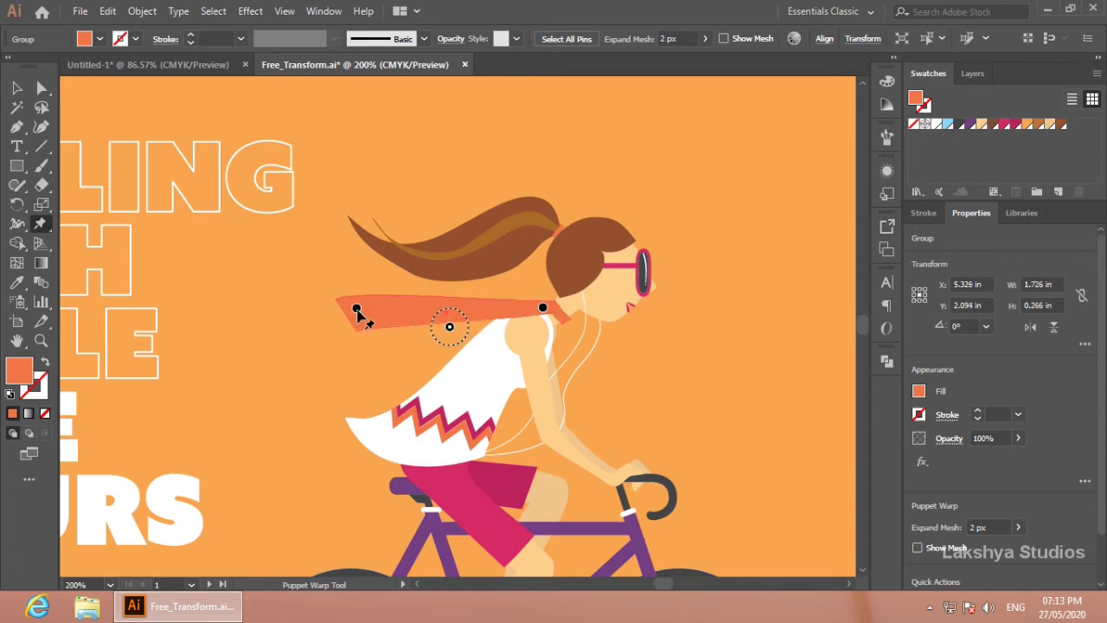
mouse_move(357, 308)
left_mouse_down()
mouse_move(374, 301)
mouse_move(367, 275)
left_mouse_up()
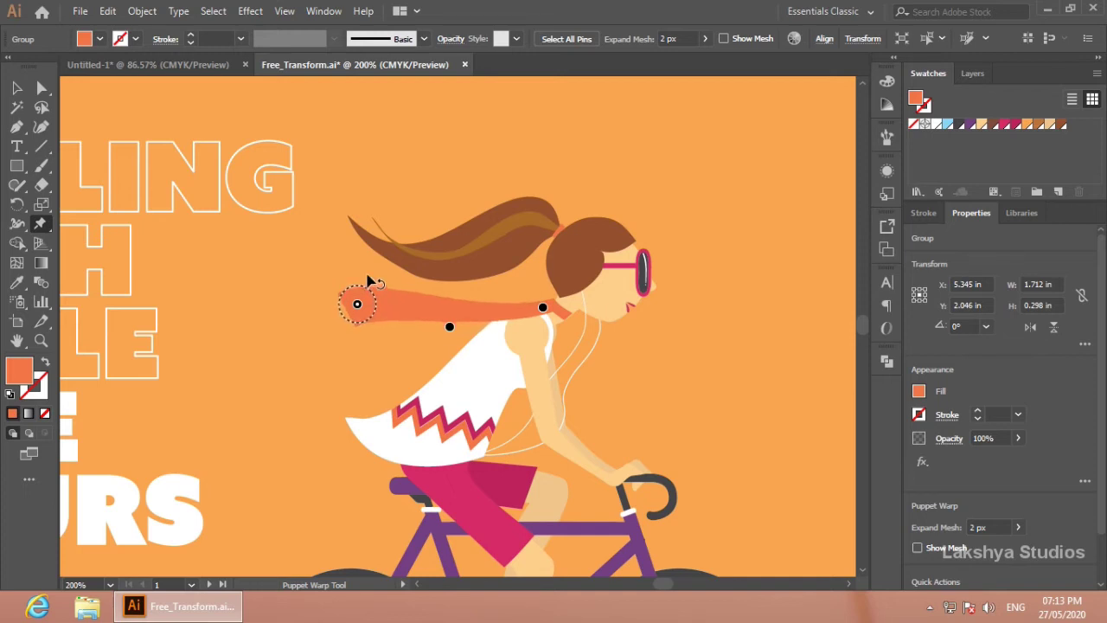
left_click_drag(449, 328, 442, 337)
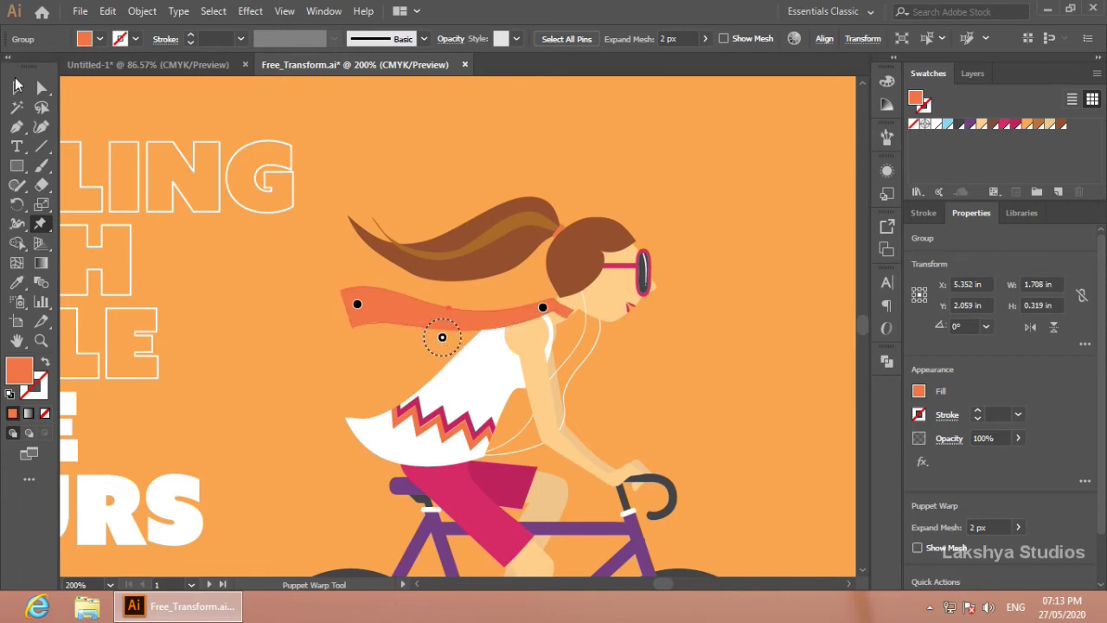
left_click(17, 85)
left_click(415, 178)
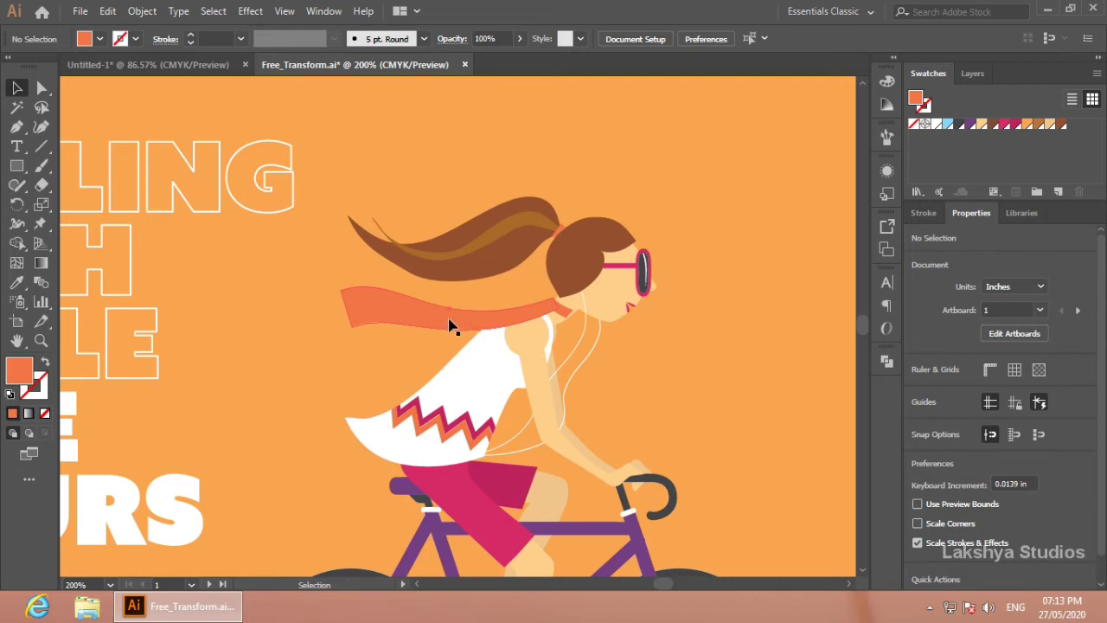
Step: In Untitled-1, delete the red wavy shape
left_click(157, 62)
left_click_drag(329, 309, 286, 267)
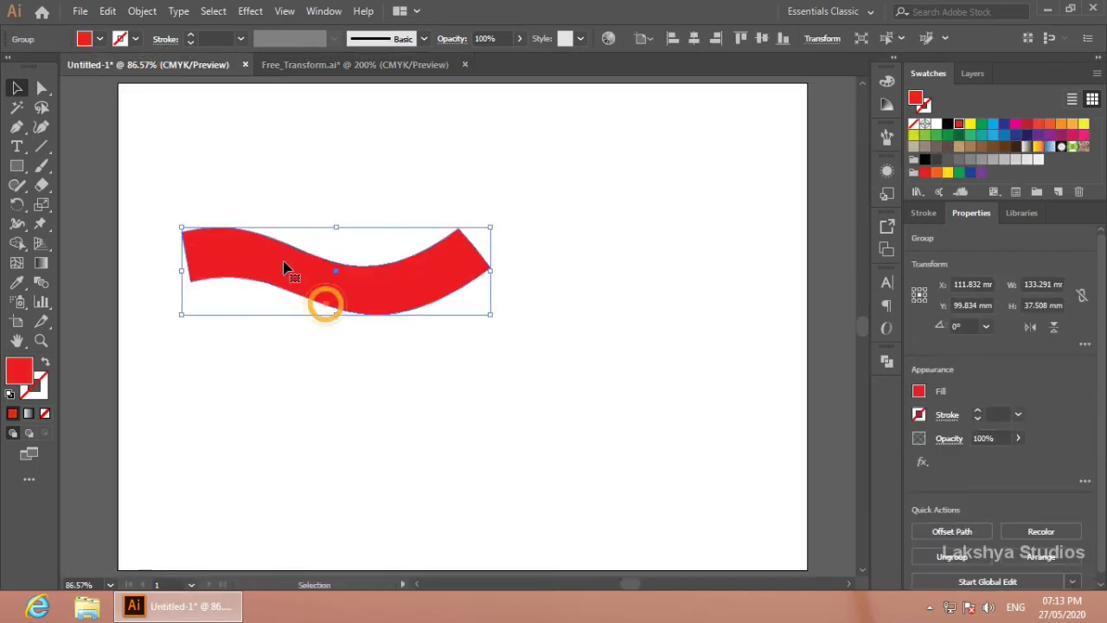
key("Delete")
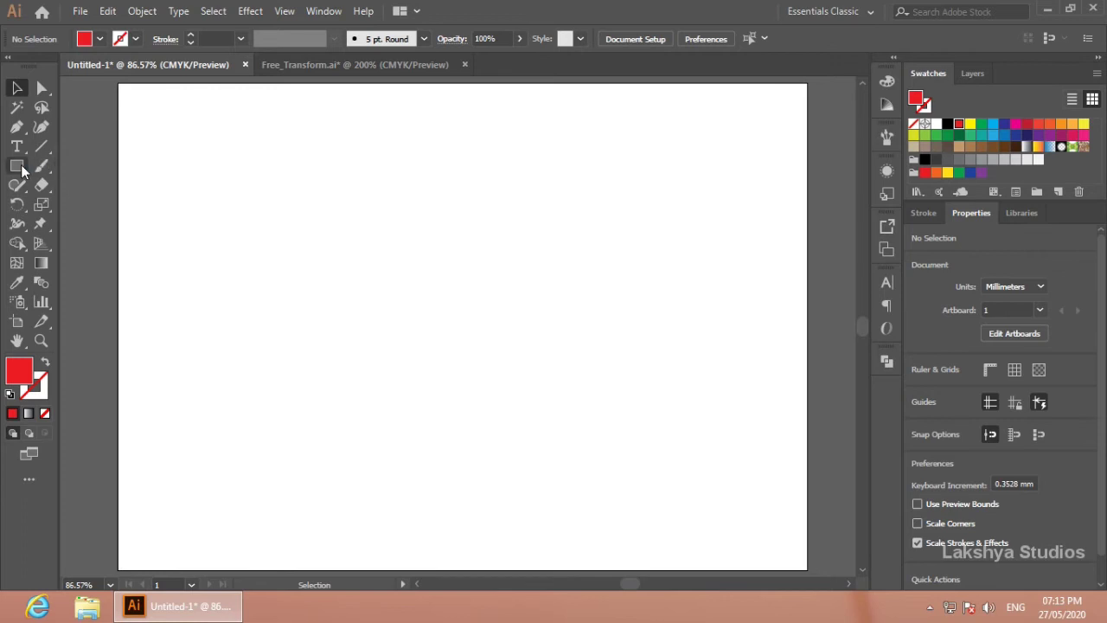
Step: Draw a new red rectangle about 115 × 88 mm and choose the Free Transform tool
left_click(18, 167)
left_click_drag(222, 196, 490, 400)
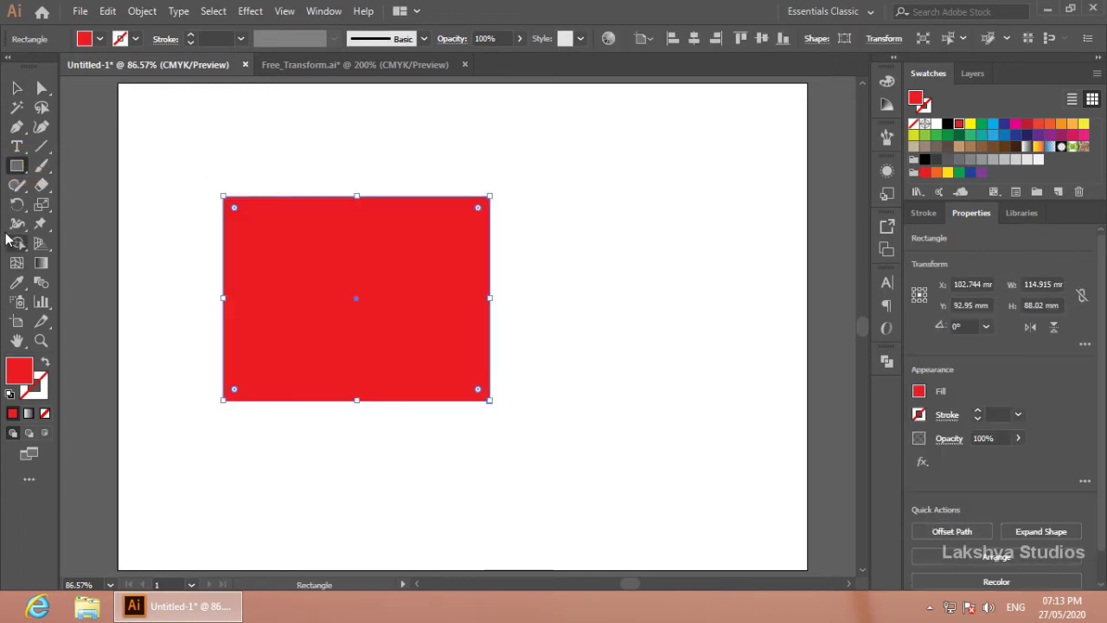
left_click_drag(18, 242, 131, 221)
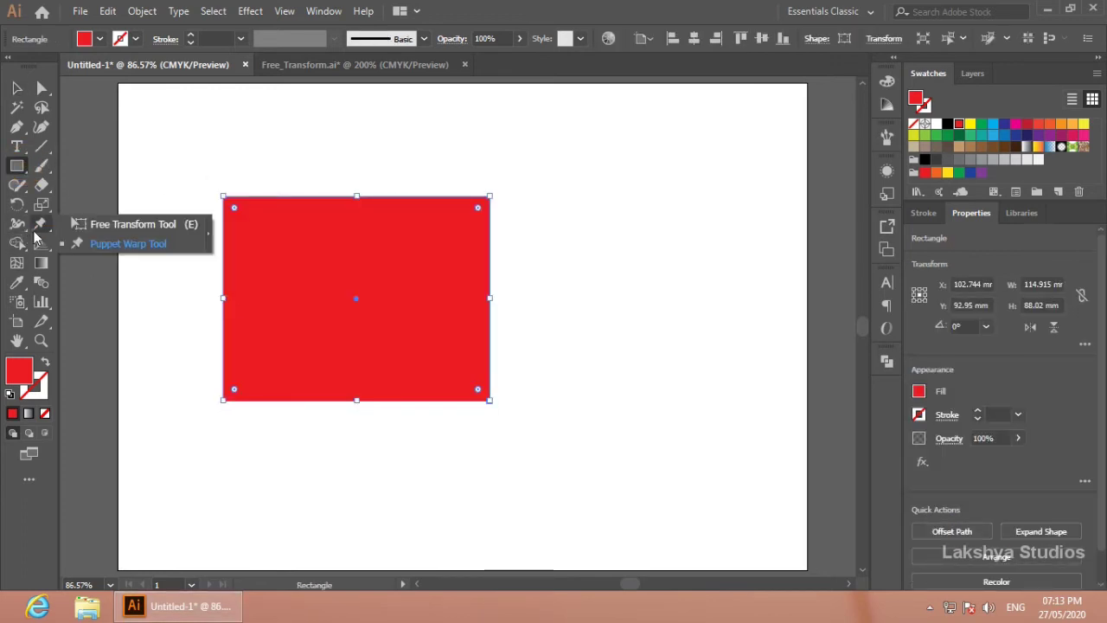
left_click(132, 221)
left_click_drag(119, 181, 113, 166)
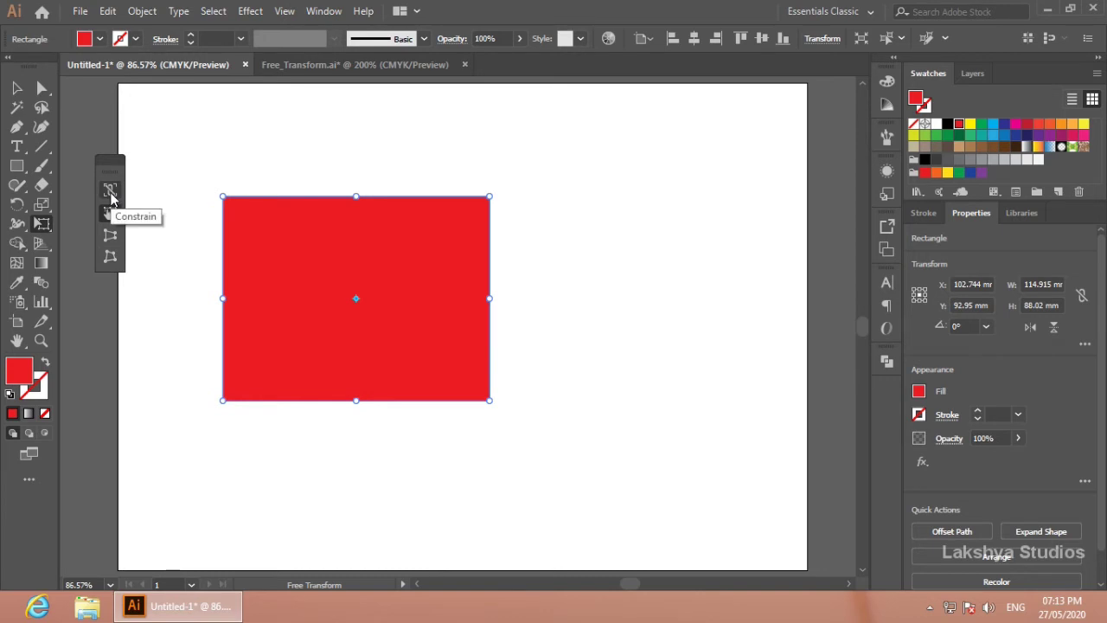
Step: Enlarge the red rectangle proportionally from its corner, cancelling a trial rotation
left_click(110, 192)
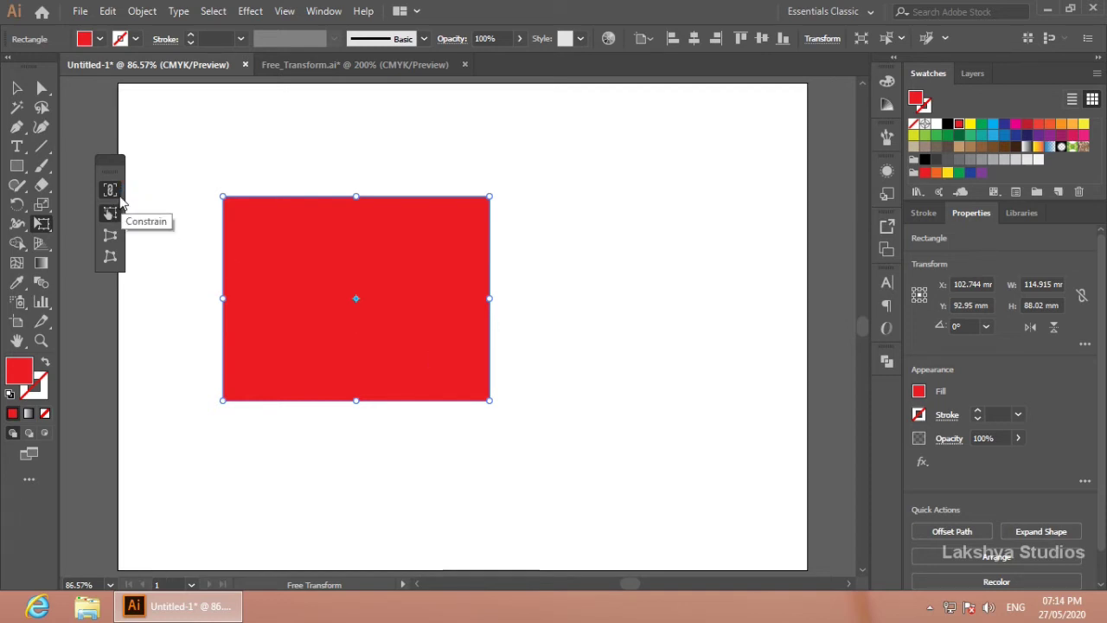
mouse_move(486, 403)
left_mouse_down()
mouse_move(608, 475)
mouse_move(415, 321)
mouse_move(638, 506)
mouse_move(445, 375)
mouse_move(378, 300)
mouse_move(598, 482)
mouse_move(400, 348)
mouse_move(437, 362)
mouse_move(457, 388)
mouse_move(341, 284)
mouse_move(516, 420)
mouse_move(543, 459)
left_mouse_up()
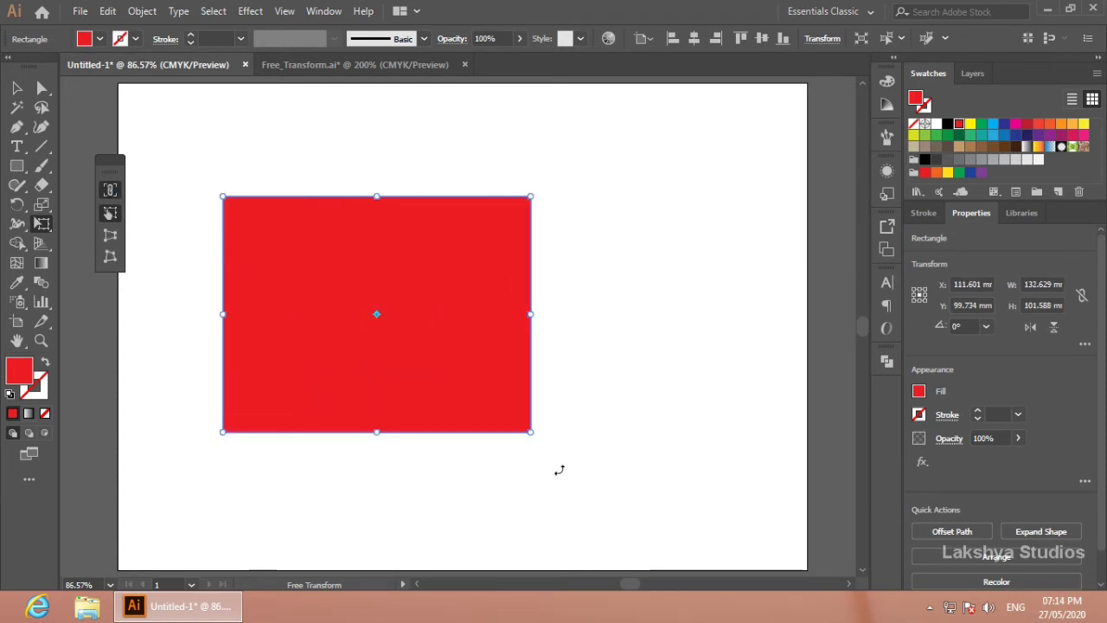
mouse_move(556, 464)
left_mouse_down()
mouse_move(640, 392)
mouse_move(607, 304)
left_mouse_up()
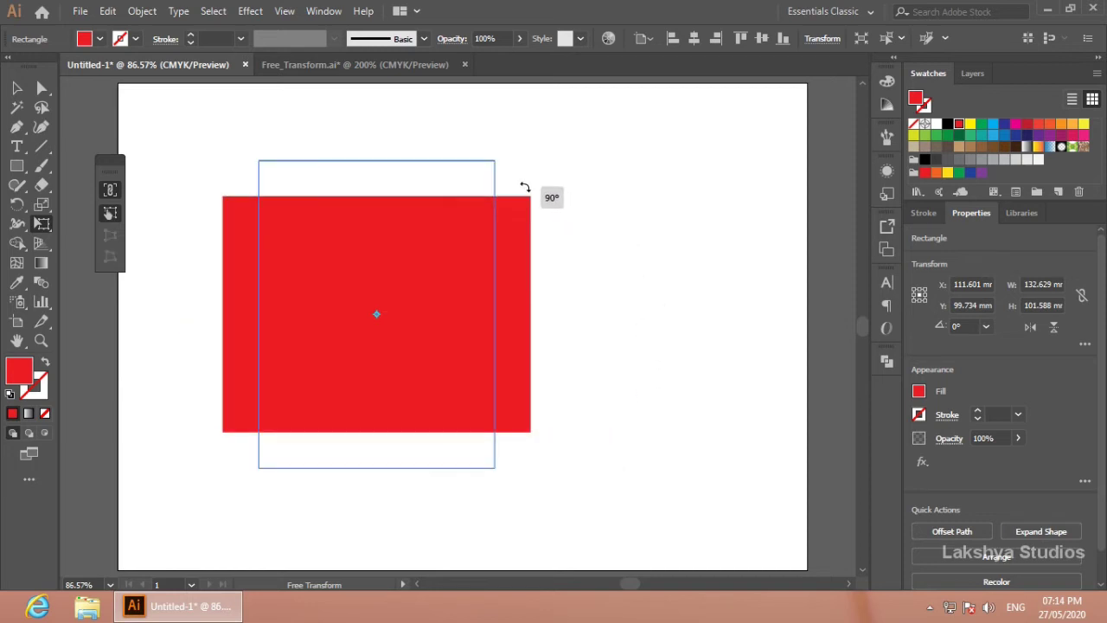
key("Escape")
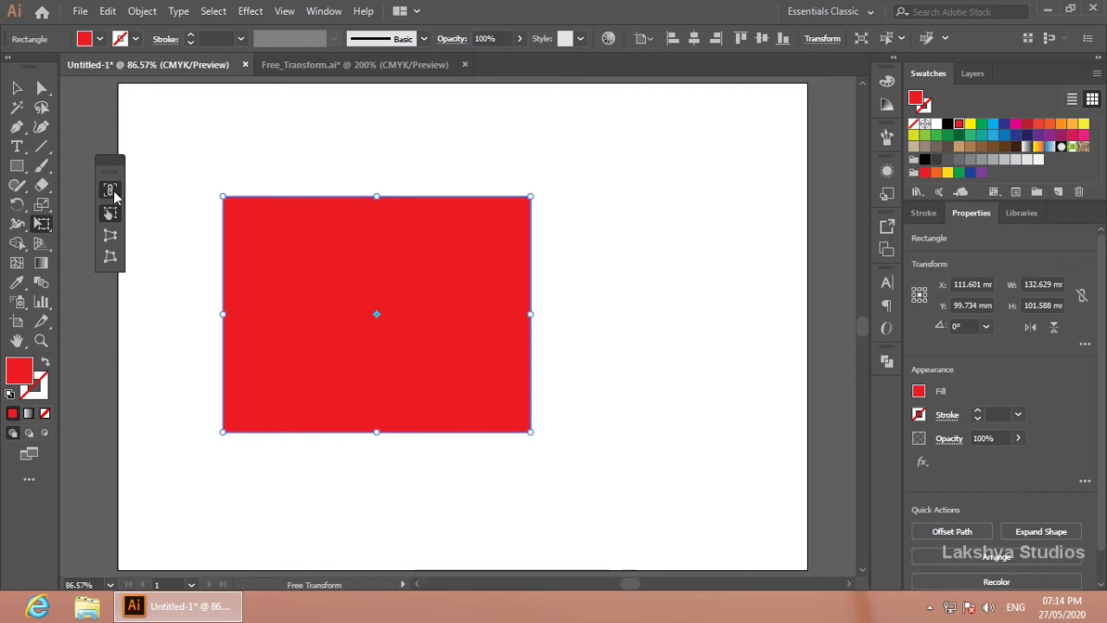
Step: Resize the rectangle to about 132.6 × 101.6 mm and reposition it on the artboard
left_click(109, 190)
left_click_drag(531, 431, 342, 306)
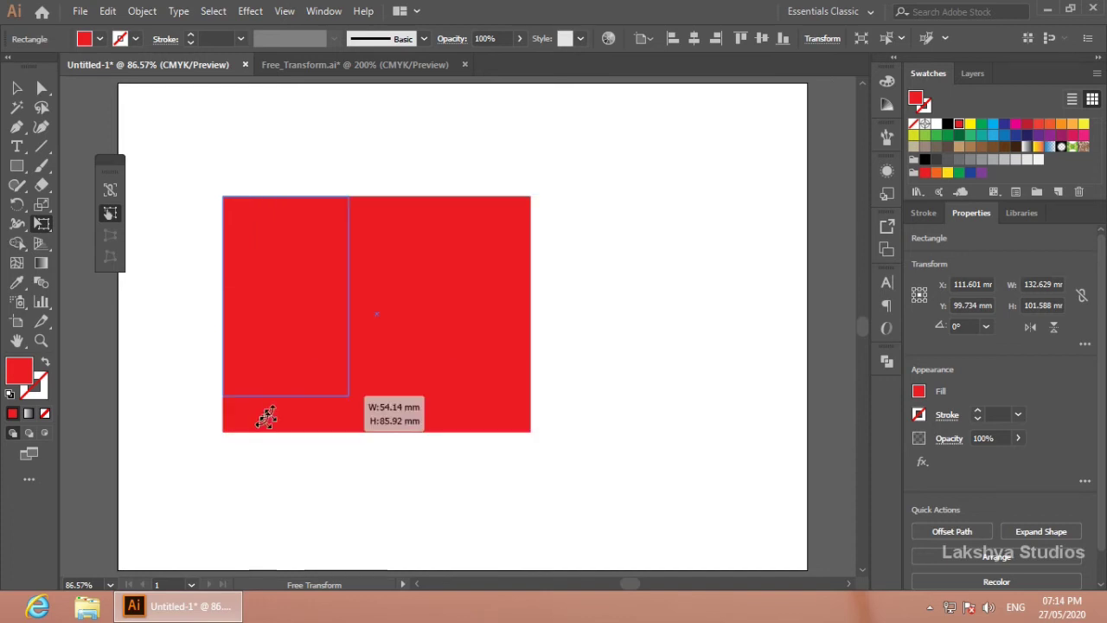
left_click_drag(343, 307, 532, 430)
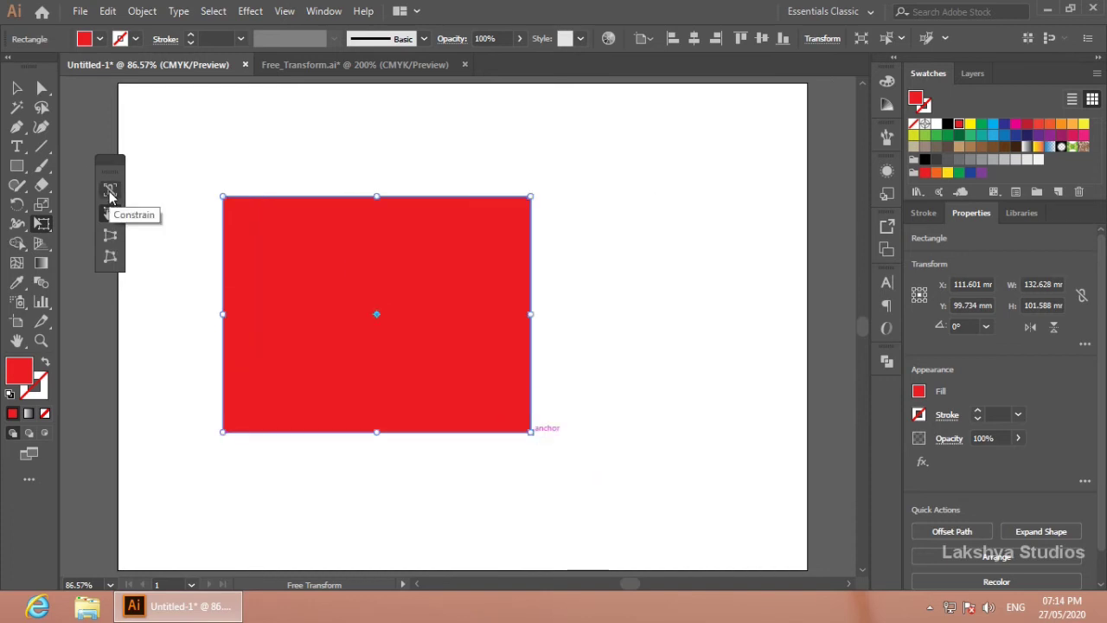
mouse_move(445, 389)
left_mouse_down()
mouse_move(420, 377)
mouse_move(464, 400)
mouse_move(407, 336)
left_mouse_up()
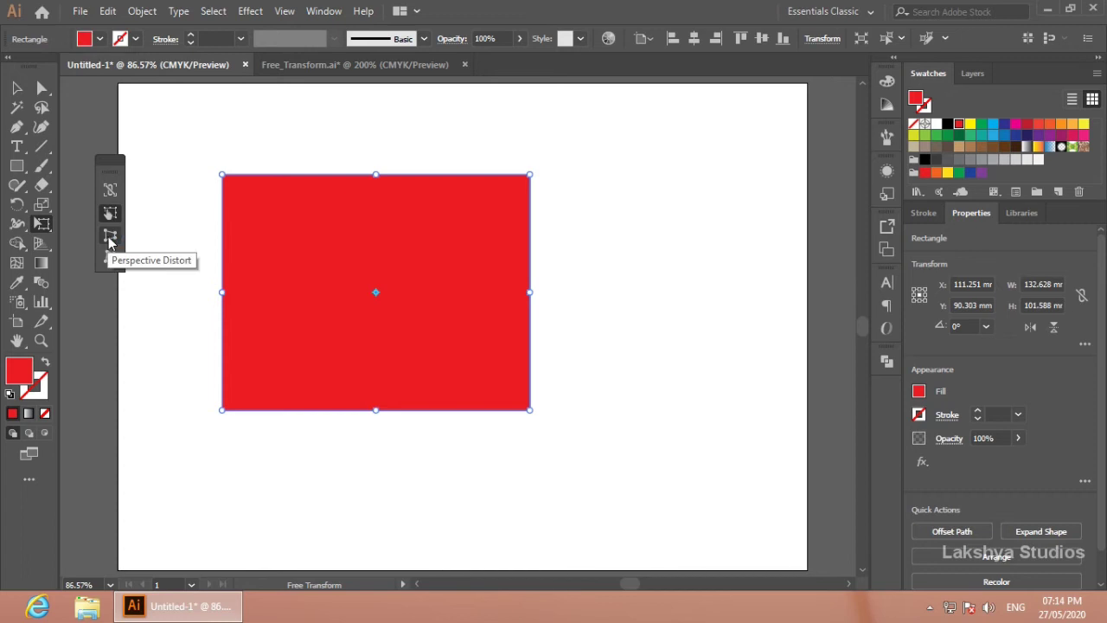
Step: Try a Perspective Distort taper, undo it, then raise the rectangle to Y 81.02 mm
left_click(109, 237)
mouse_move(222, 174)
left_mouse_down()
mouse_move(343, 195)
mouse_move(250, 182)
mouse_move(353, 178)
mouse_move(222, 174)
left_mouse_up()
left_click_drag(530, 174, 530, 275)
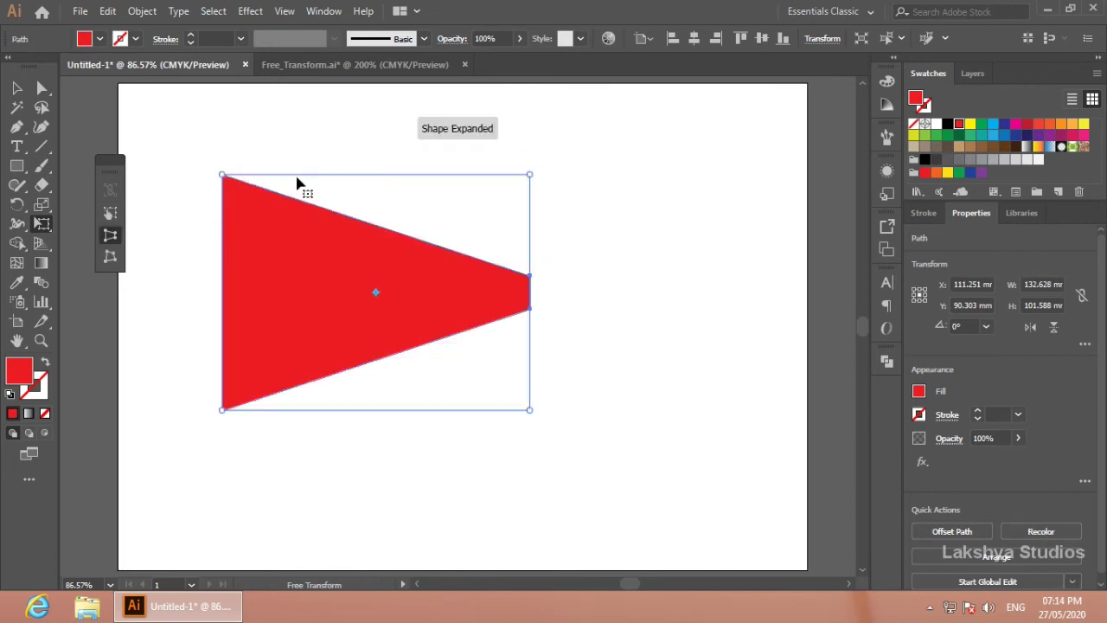
key("ctrl+z")
key("ctrl+z")
left_click_drag(224, 175, 338, 193)
key("ctrl+z")
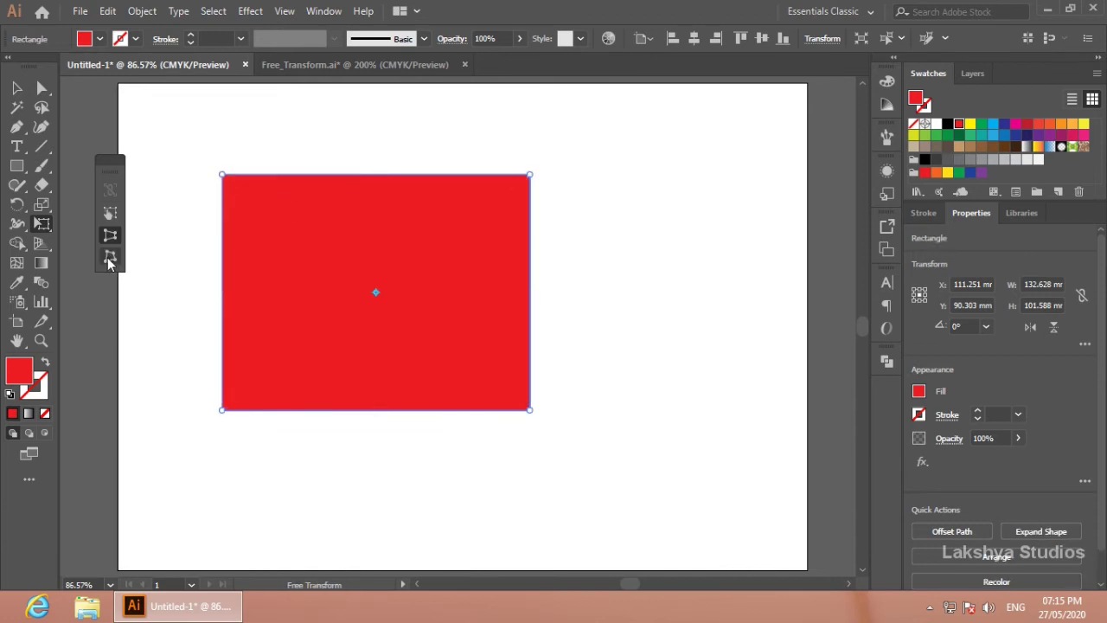
left_click(110, 258)
mouse_move(312, 246)
left_mouse_down()
mouse_move(320, 197)
mouse_move(279, 247)
left_mouse_up()
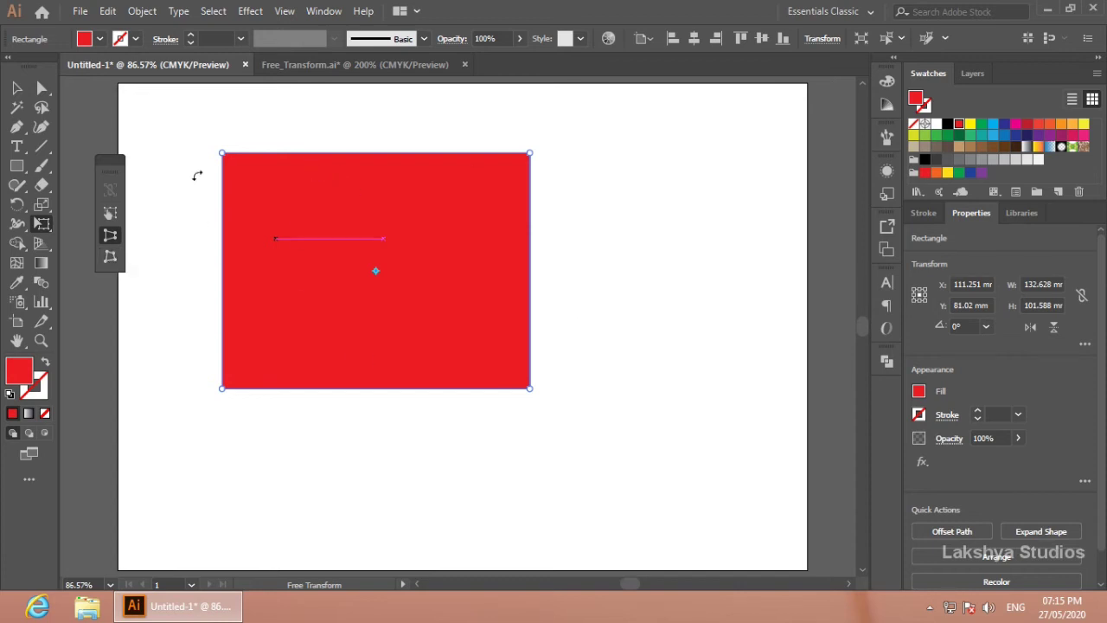
Step: Free-distort the red rectangle's corners outward into a tilted parallelogram
left_click(110, 256)
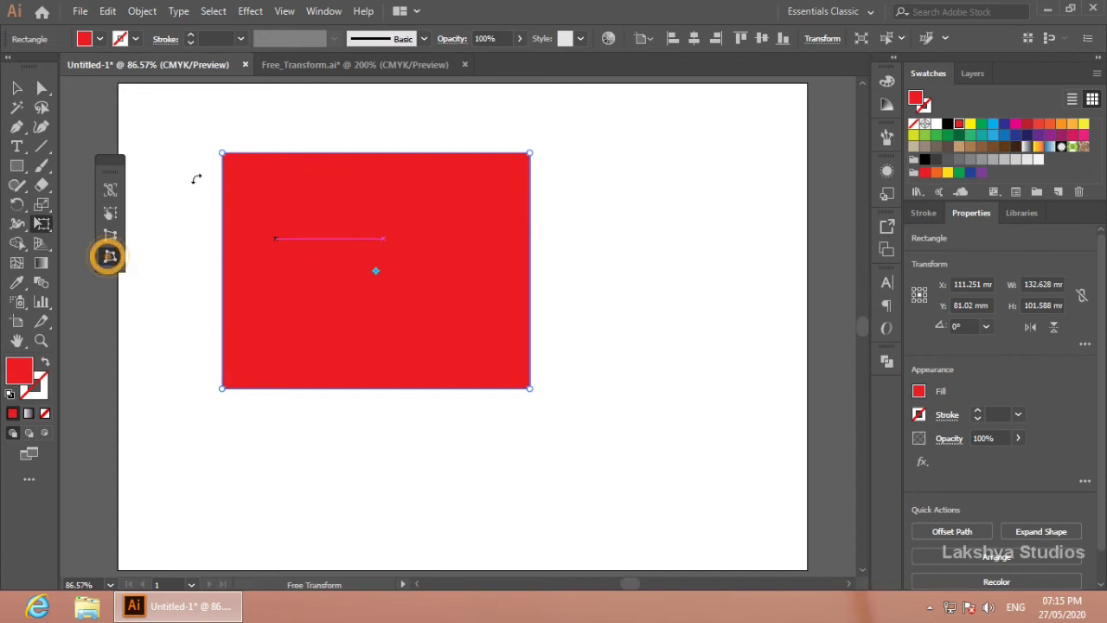
mouse_move(222, 153)
left_mouse_down()
mouse_move(208, 286)
mouse_move(202, 279)
left_mouse_up()
left_click_drag(529, 154, 624, 183)
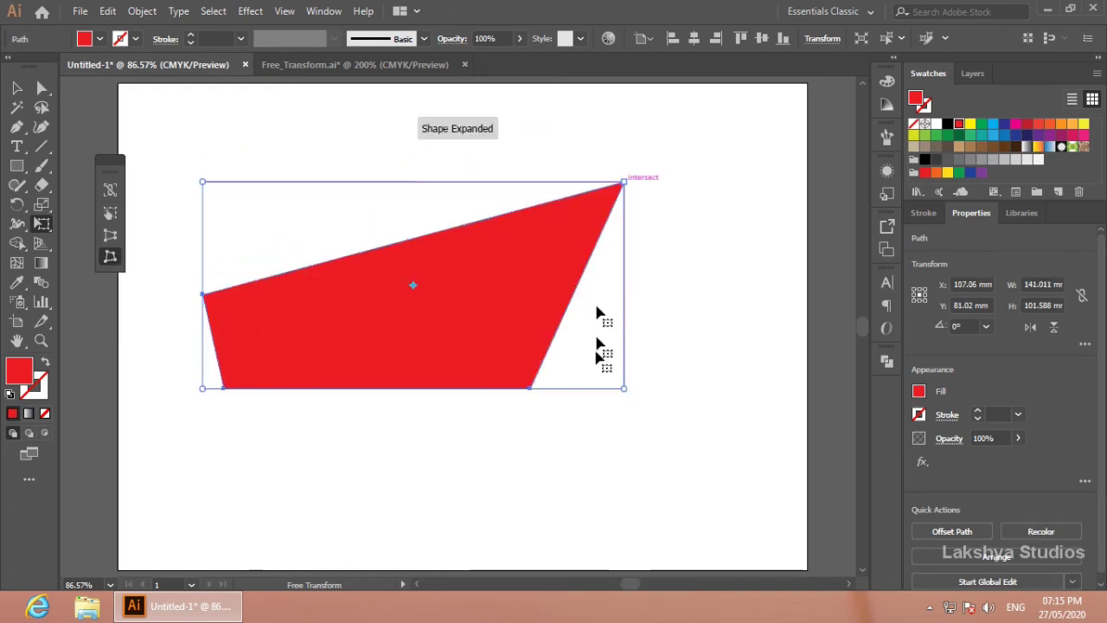
mouse_move(624, 390)
left_mouse_down()
mouse_move(742, 288)
mouse_move(738, 321)
left_mouse_up()
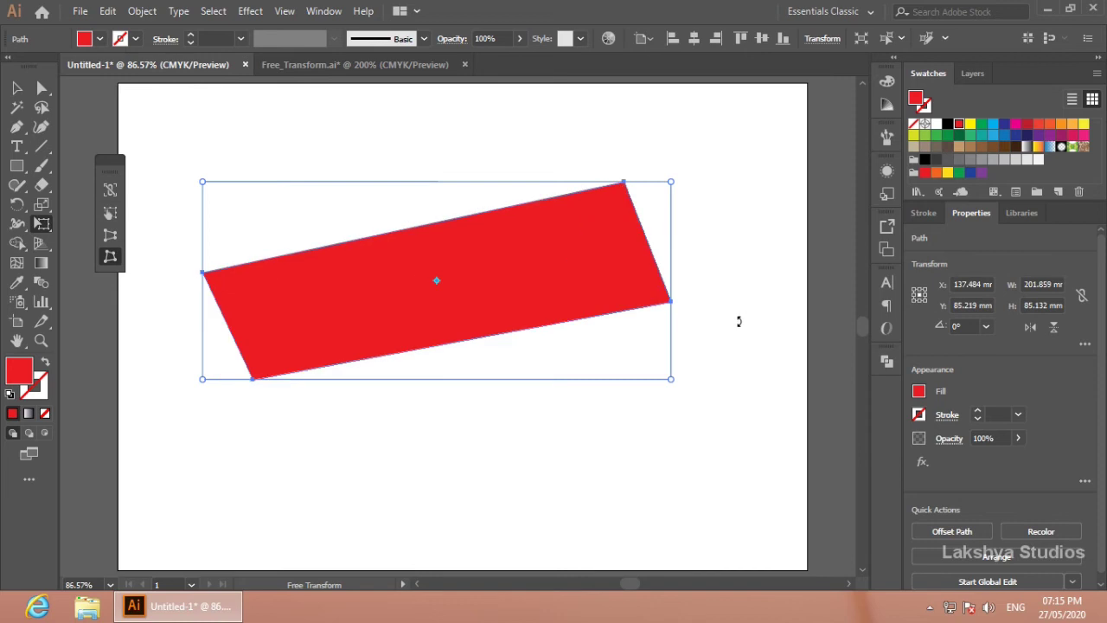
Step: Move the red parallelogram up and to the left
left_click(16, 88)
left_click_drag(296, 286, 261, 220)
left_click(16, 147)
Step: Type 'Lakshya' as a text object below the red shape
left_click(298, 415)
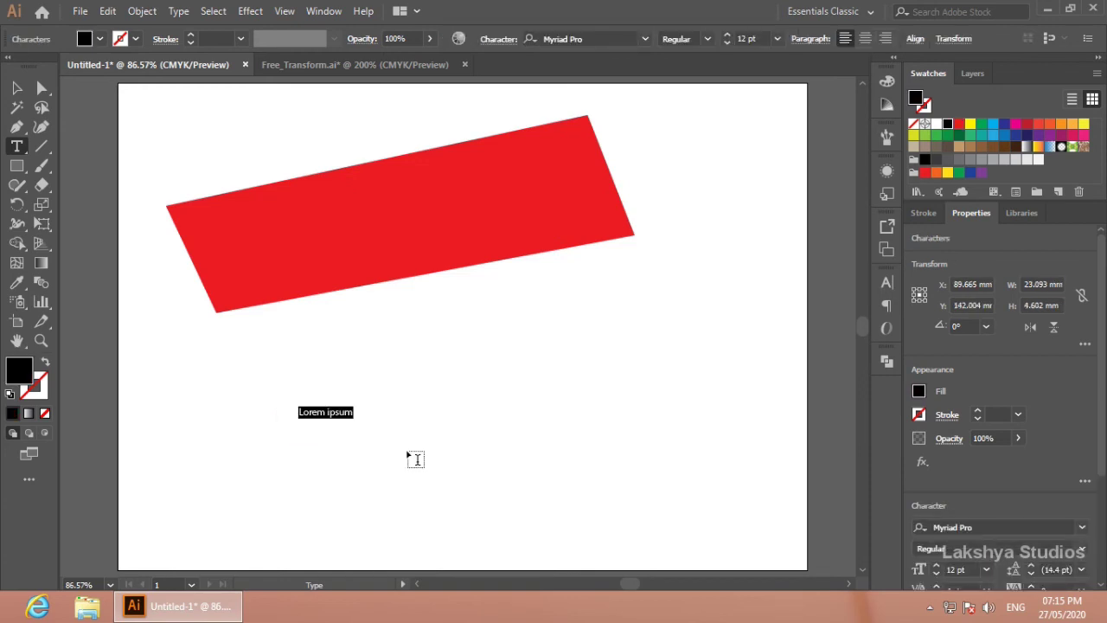
type("4")
type("Lakshya")
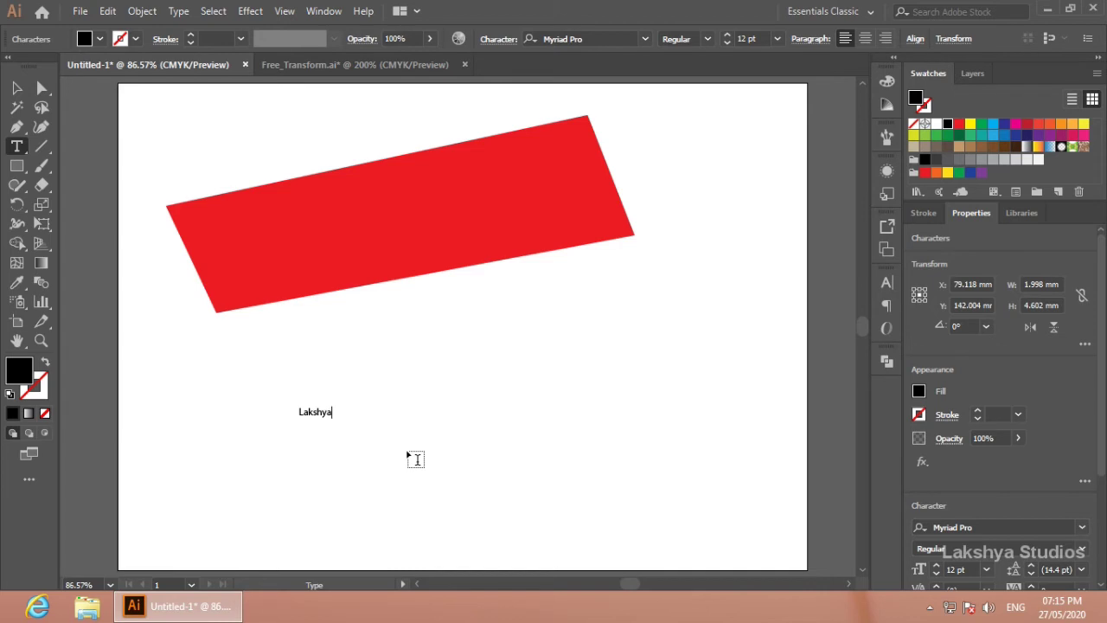
left_click(17, 89)
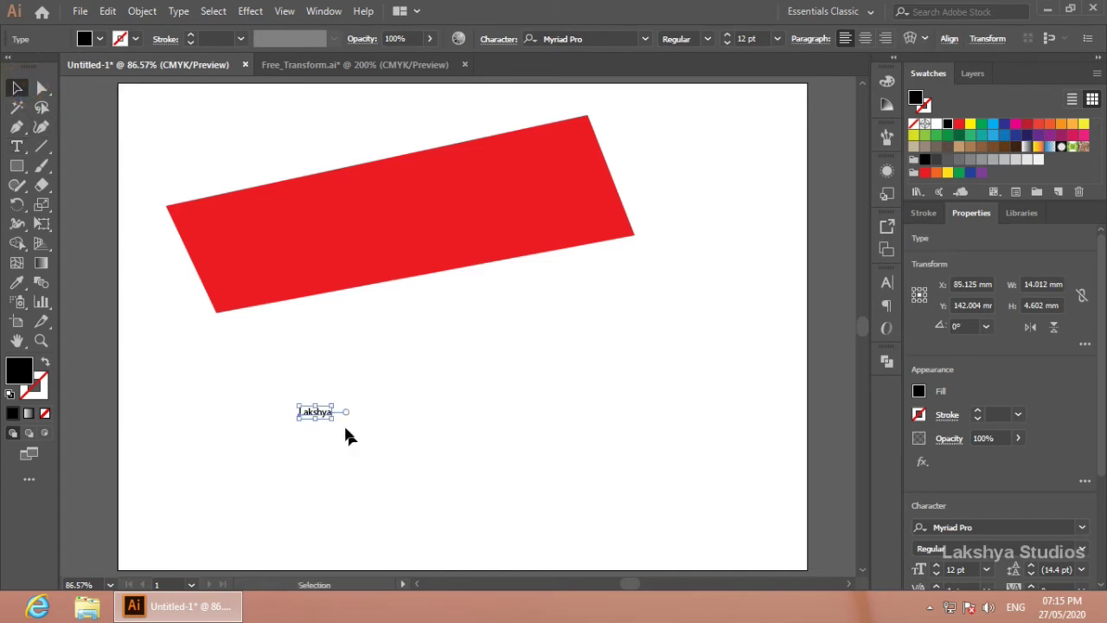
Step: Enlarge Lakshya to about 114.86 pt, nudge it up-left, and convert it to outlines
left_click_drag(334, 419, 610, 509)
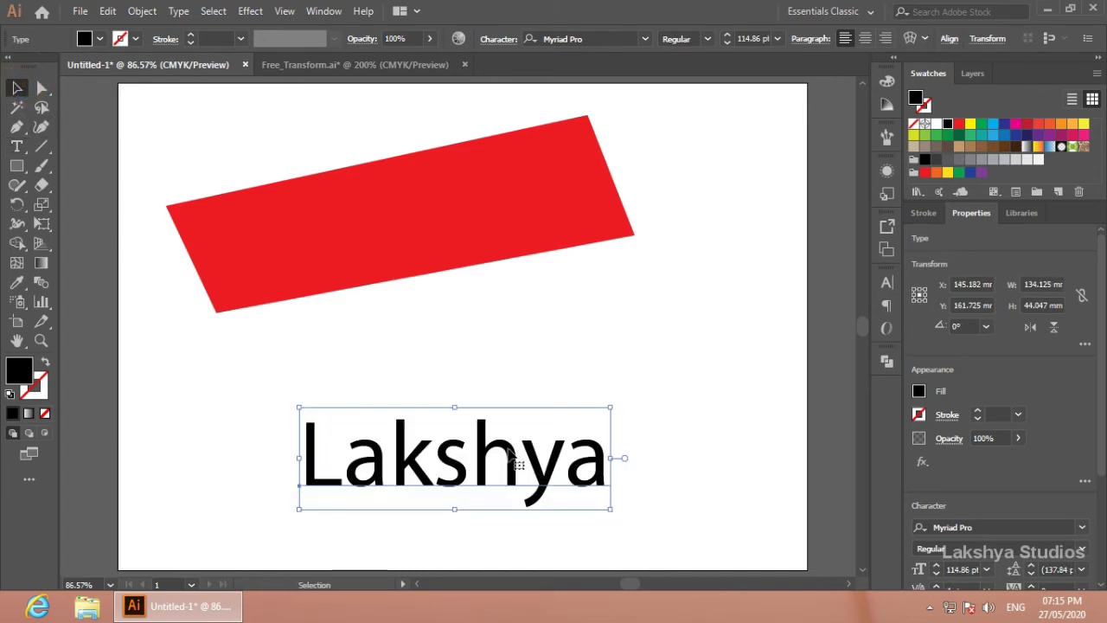
left_click_drag(509, 453, 470, 411)
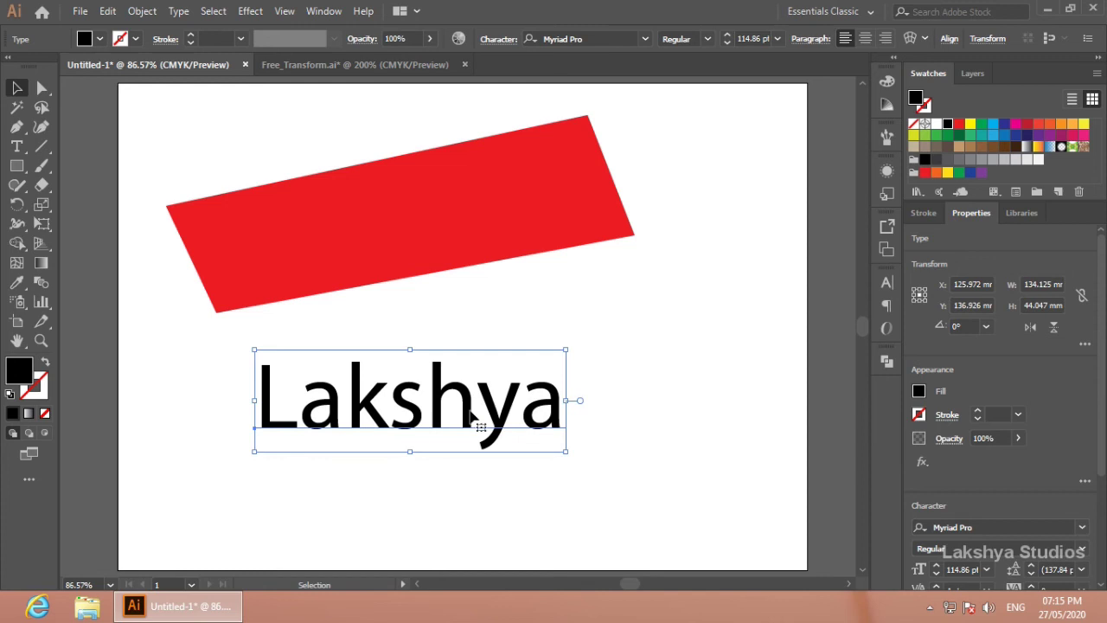
left_click(179, 10)
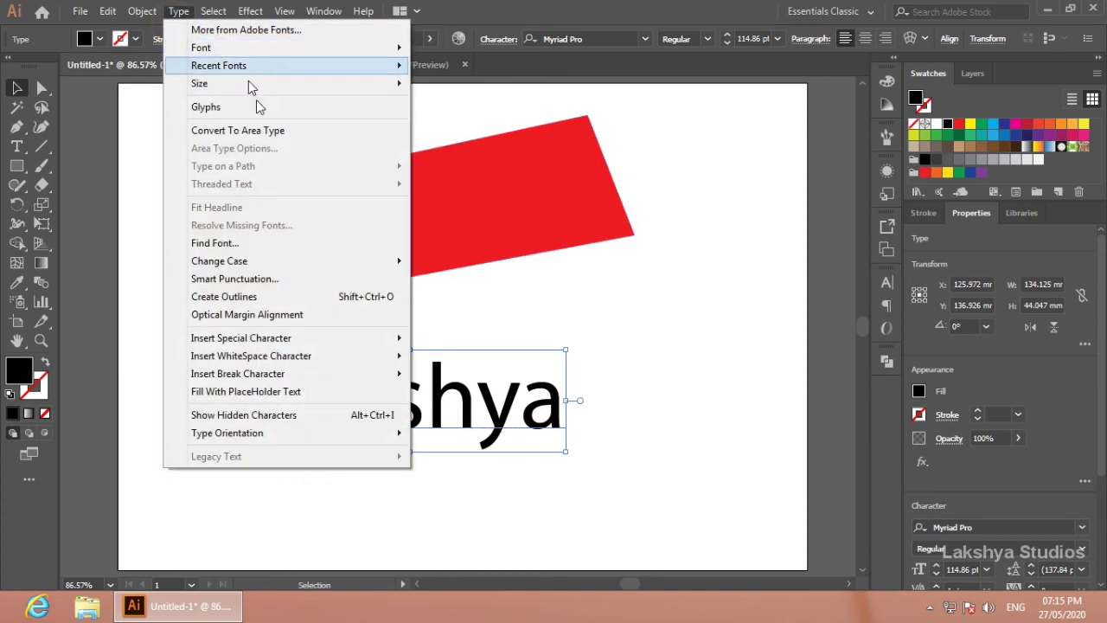
left_click(288, 297)
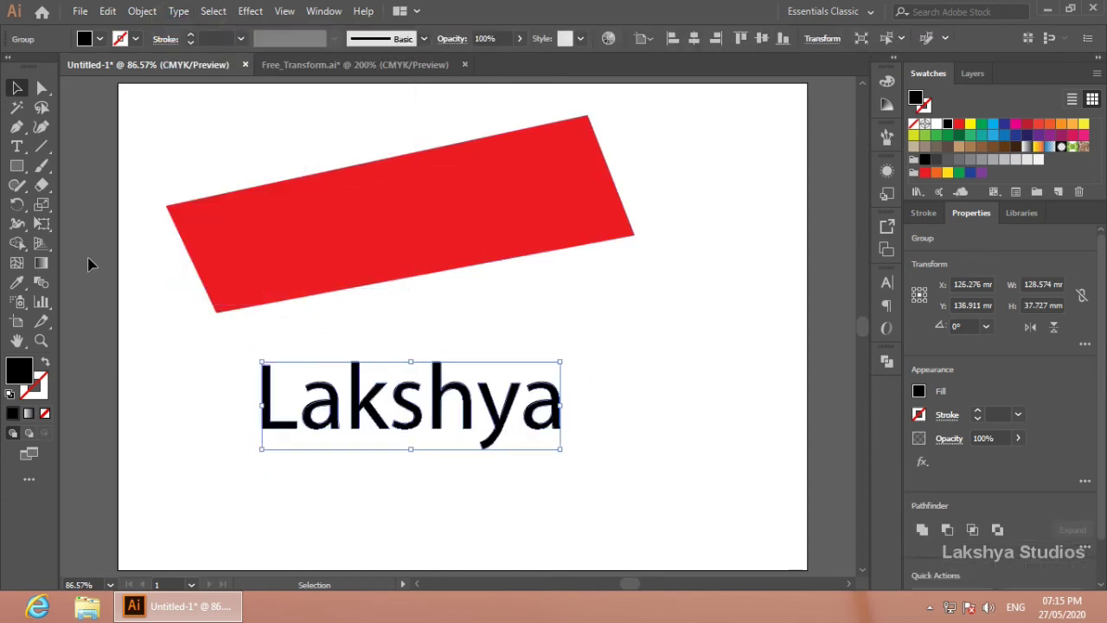
Step: Free-distort the outlined Lakshya's corners into a steep, slanted receding shape
left_click(42, 223)
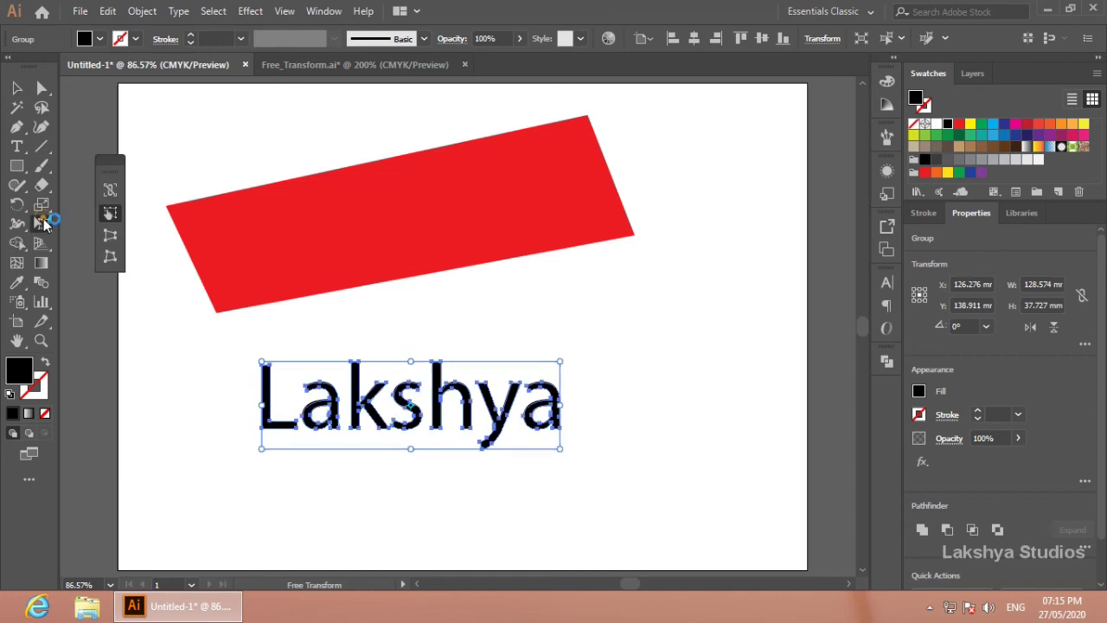
left_click(110, 256)
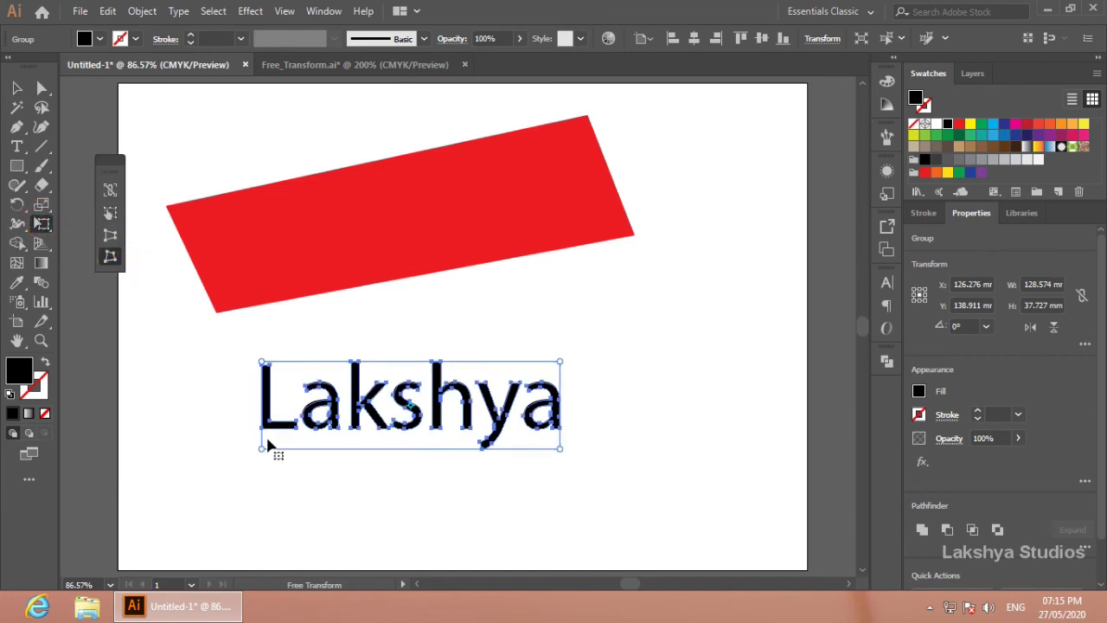
left_click_drag(262, 448, 386, 499)
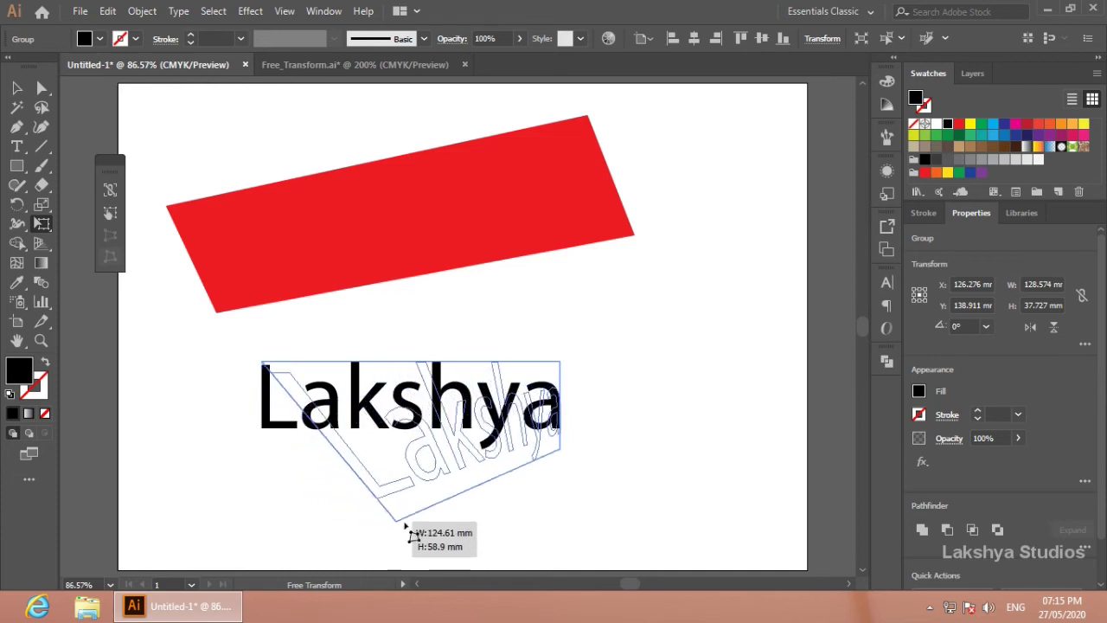
left_click_drag(560, 363, 540, 436)
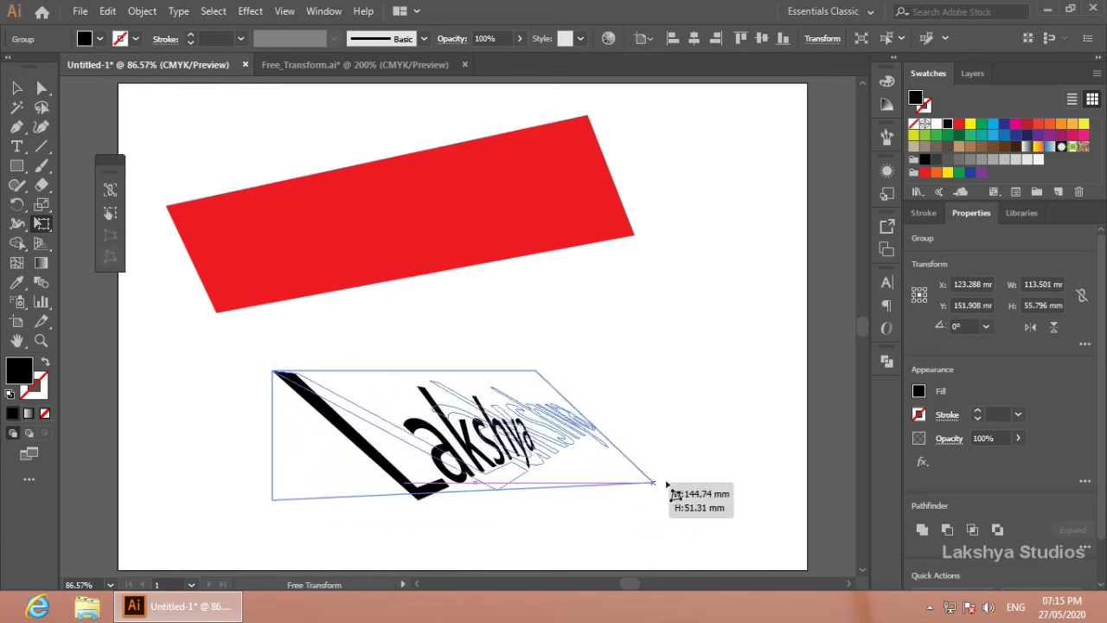
left_click_drag(537, 500, 662, 483)
mouse_move(272, 489)
left_mouse_down()
mouse_move(138, 482)
mouse_move(272, 485)
left_mouse_up()
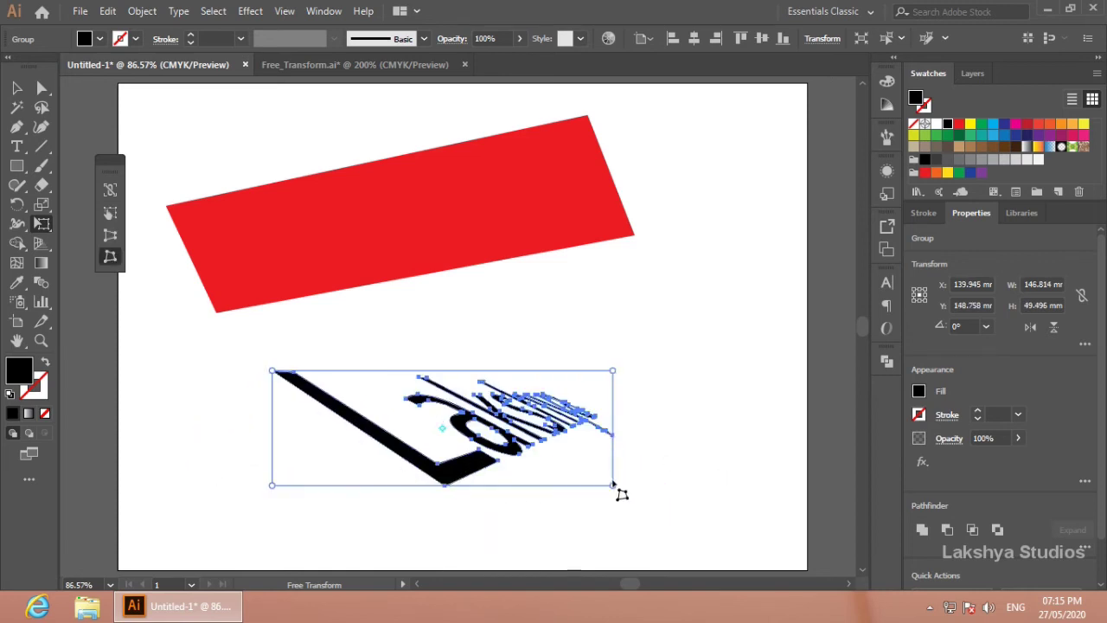
left_click_drag(623, 497, 630, 501)
Step: Fill the distorted Lakshya lettering crimson red and deselect it
left_click(729, 267)
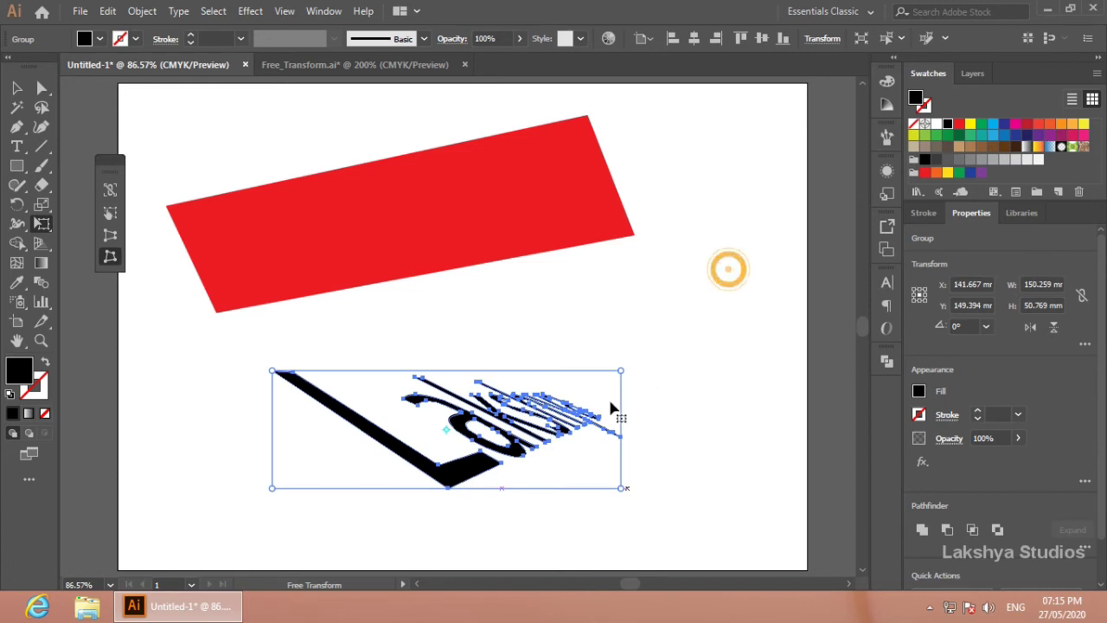
left_click(1024, 125)
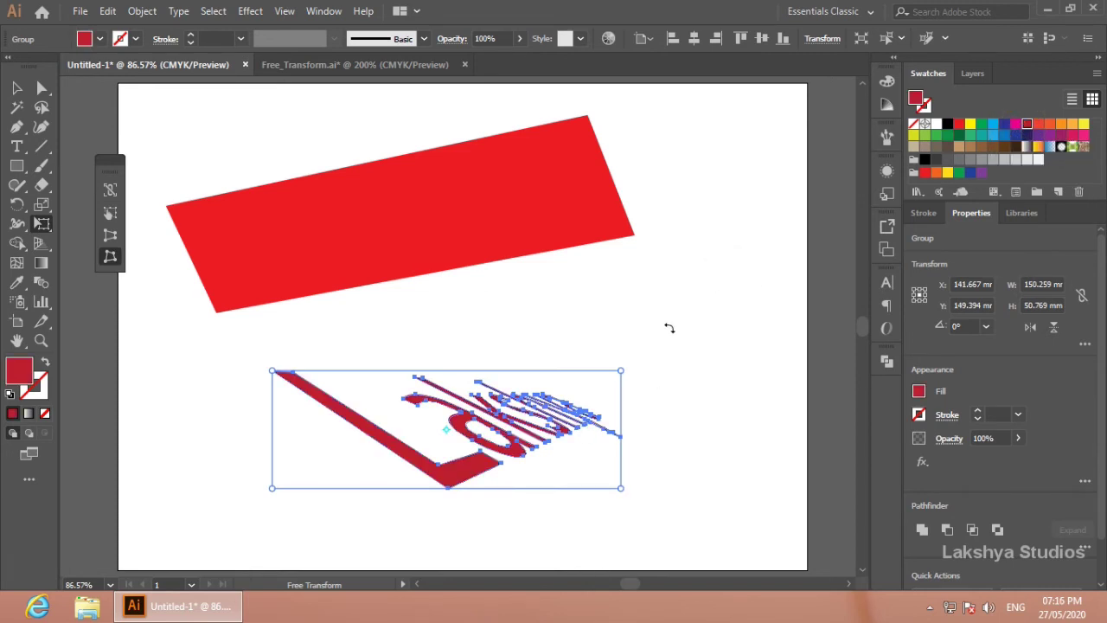
left_click(15, 90)
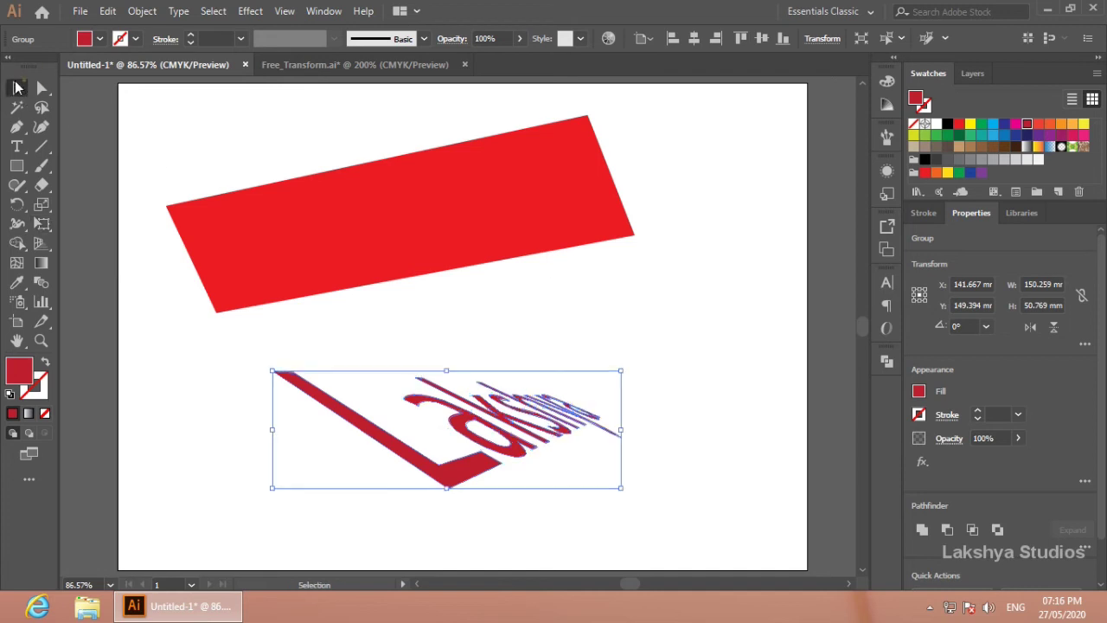
left_click(677, 340)
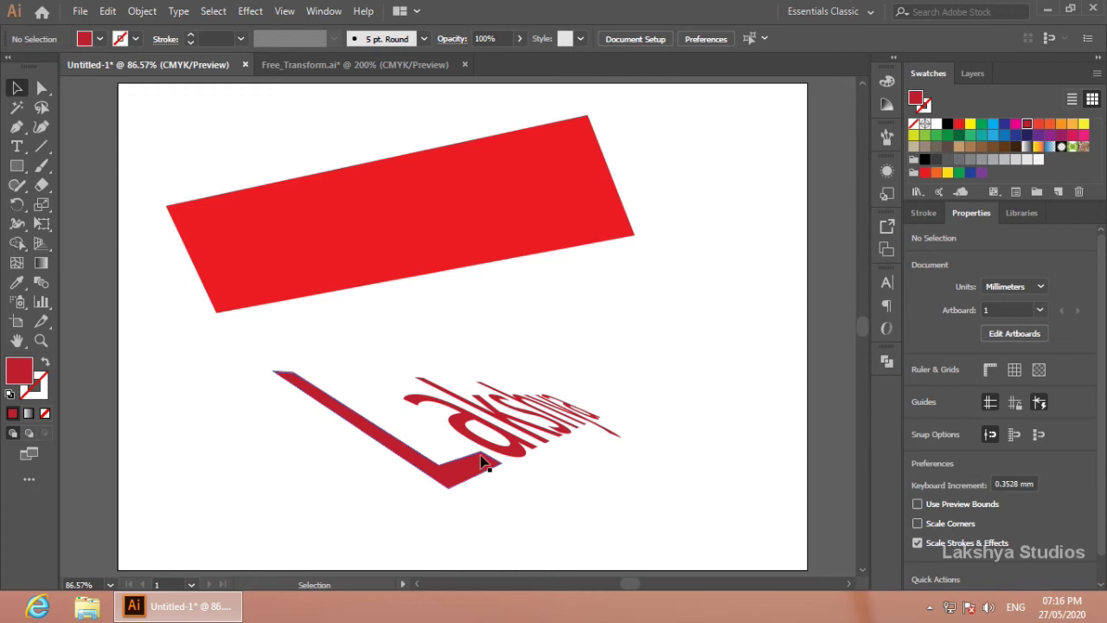
Step: Switch to Free_Transform.ai and frame the city-skyline road artboard with 'SCENIC RIDES'
left_click(369, 64)
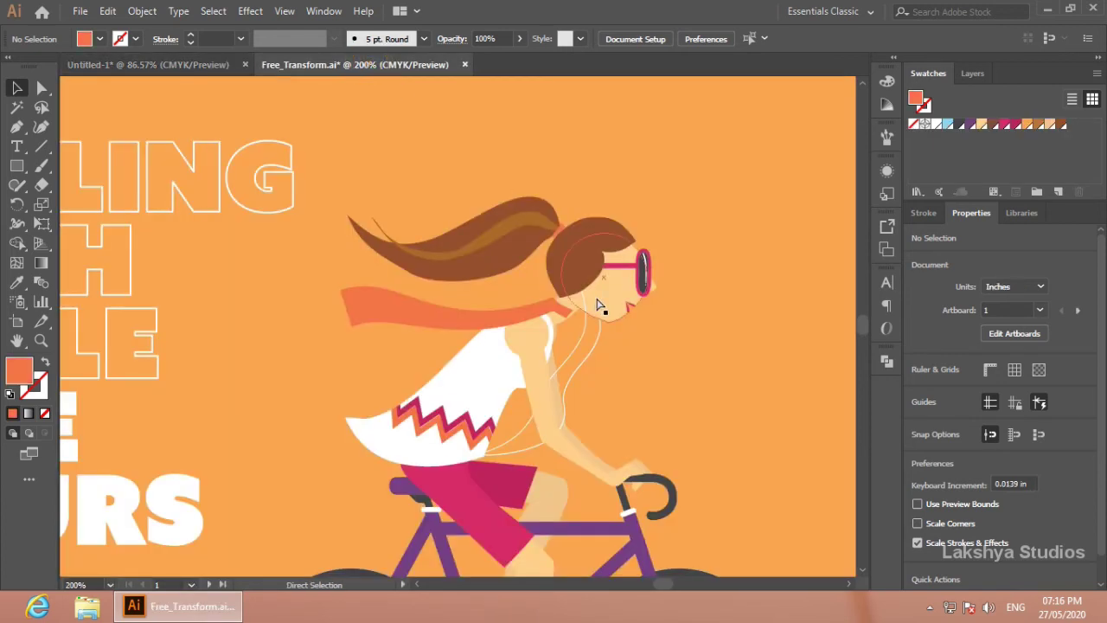
key("h")
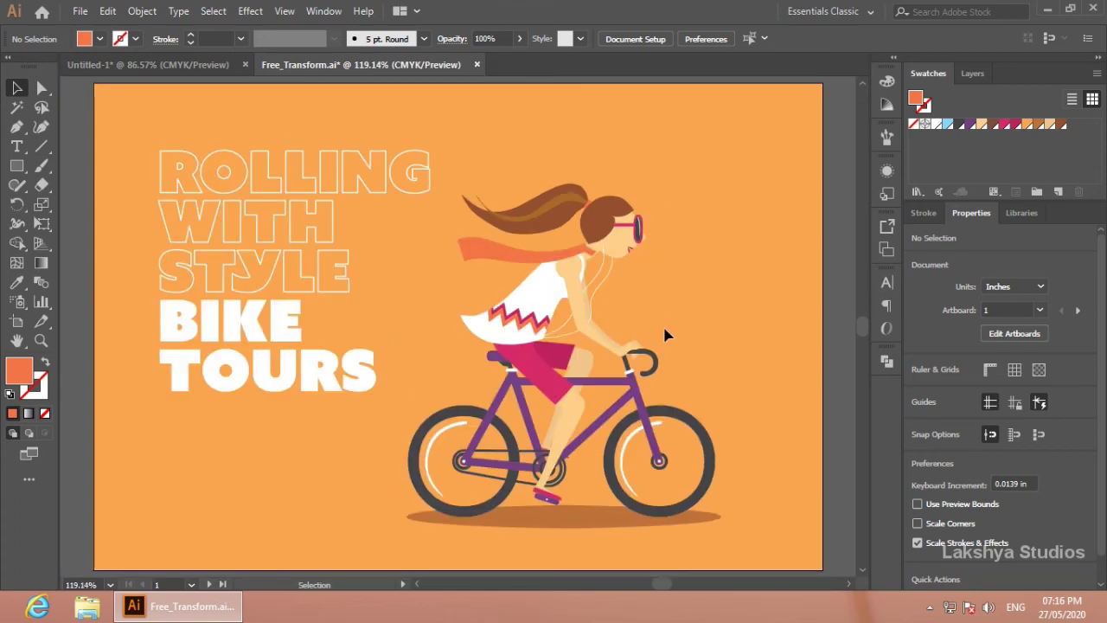
left_click_drag(597, 305, 672, 328)
left_click_drag(657, 381, 227, 384)
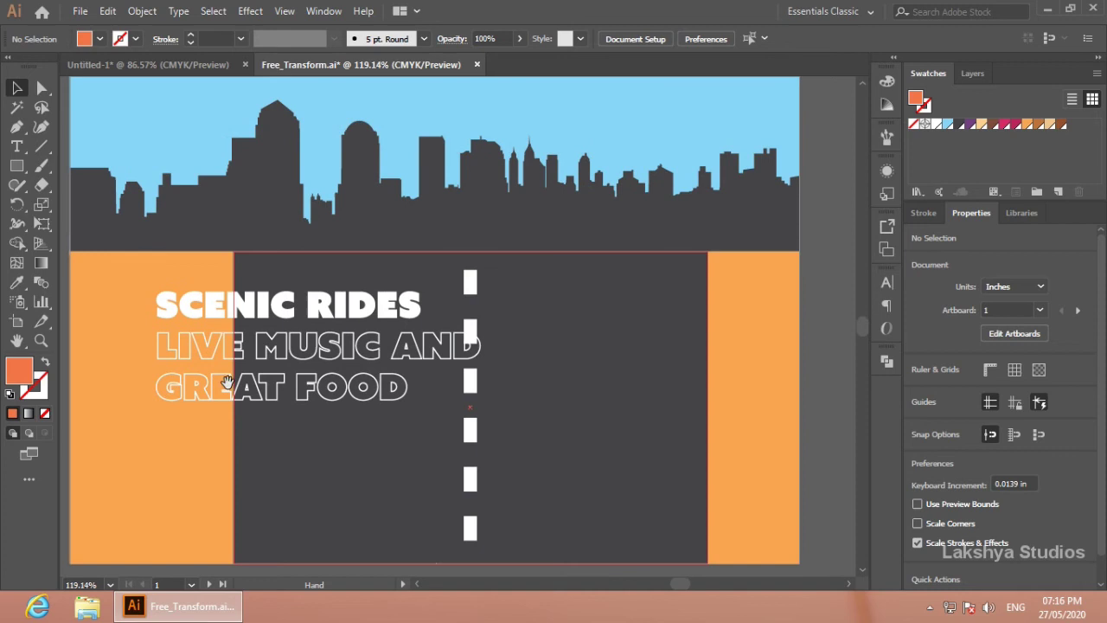
left_click_drag(563, 407, 567, 396)
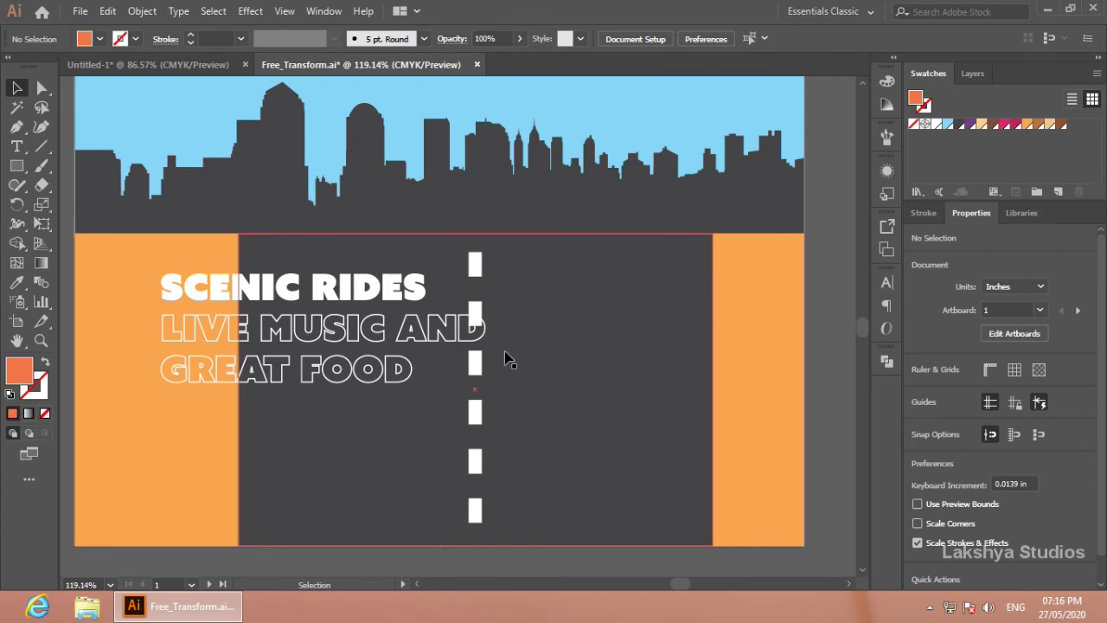
Step: Select the dark road rectangle on the poster's artboard 2
left_click(43, 225)
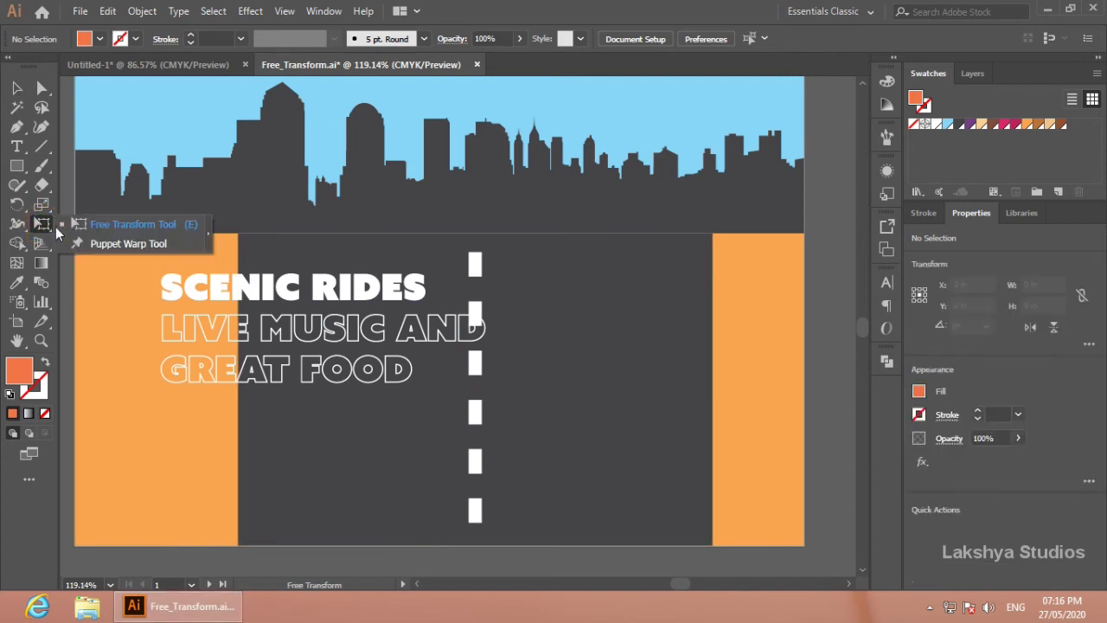
left_click(93, 223)
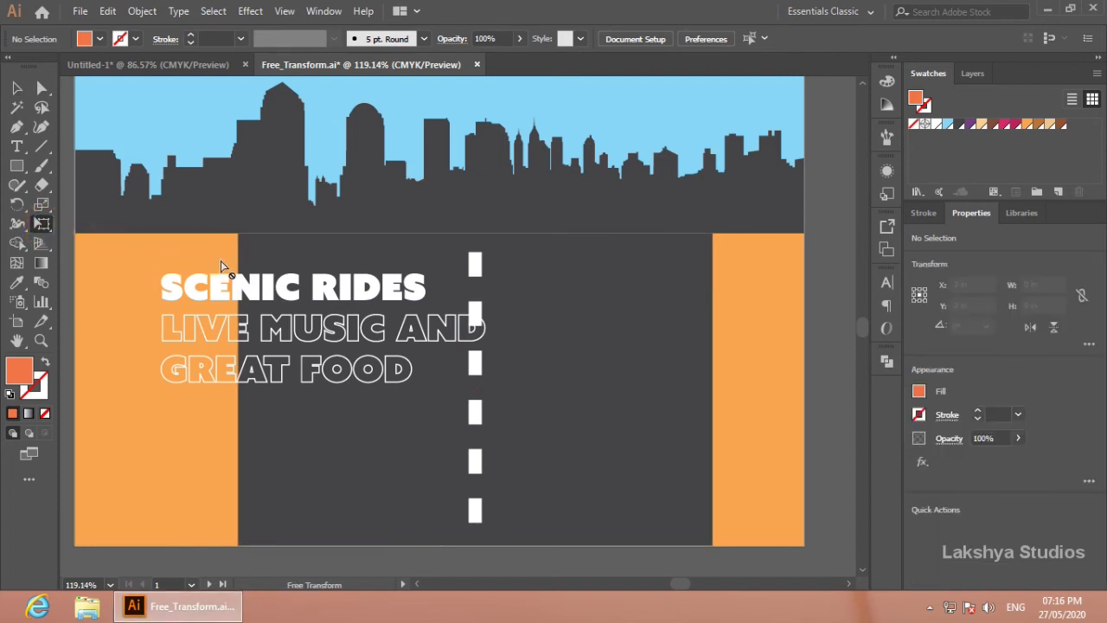
left_click(273, 251)
left_click(17, 87)
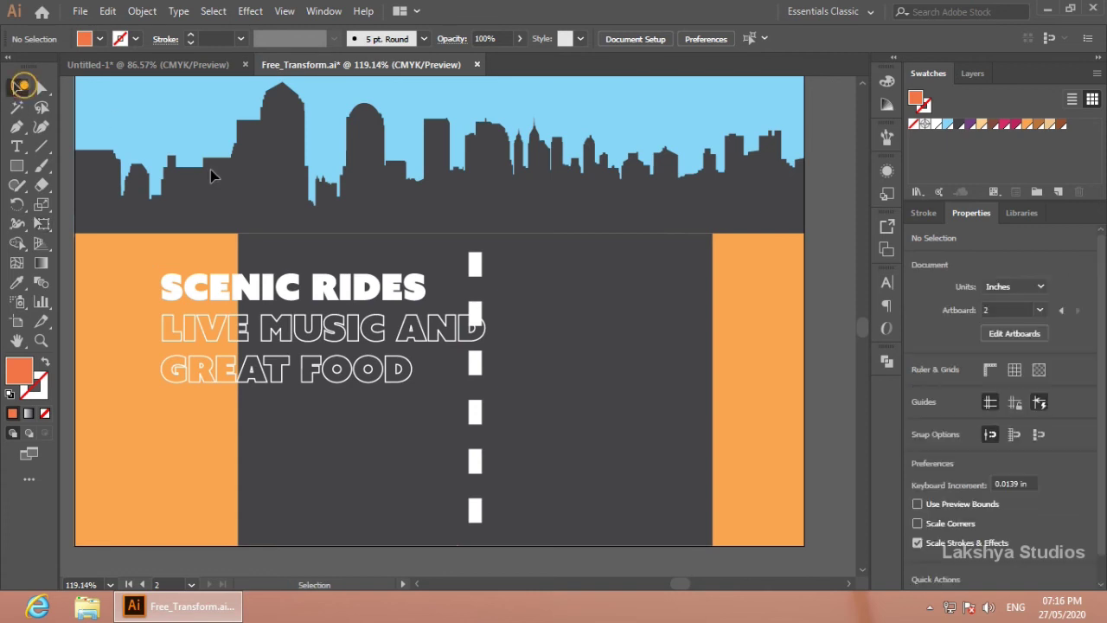
left_click(288, 248)
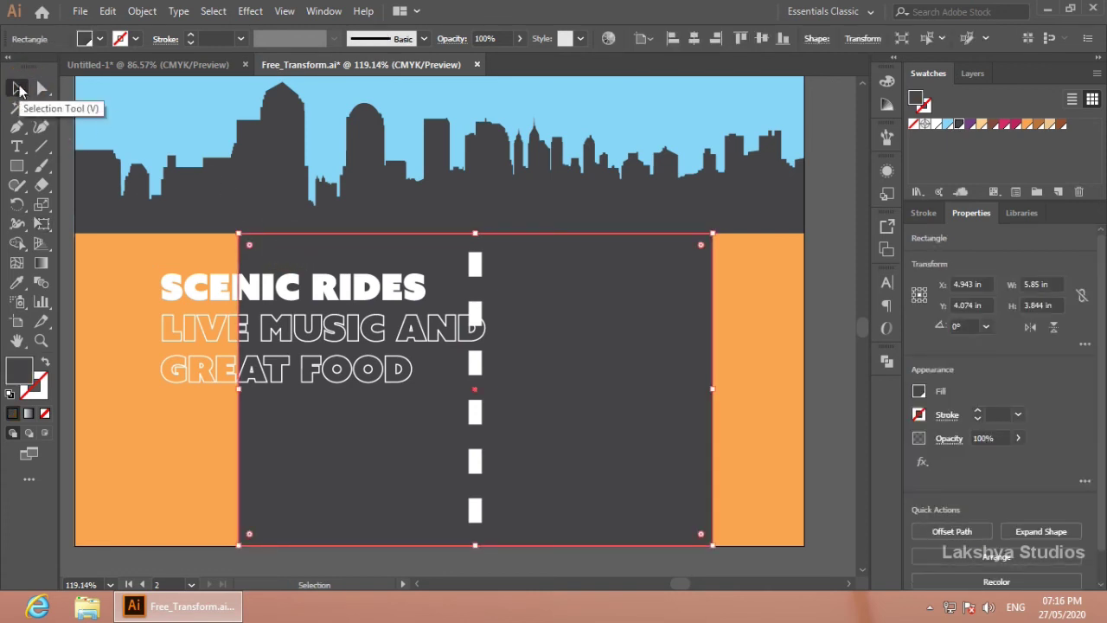
Step: Perspective-distort the road so its top pinches to a point at the skyline
left_click(43, 224)
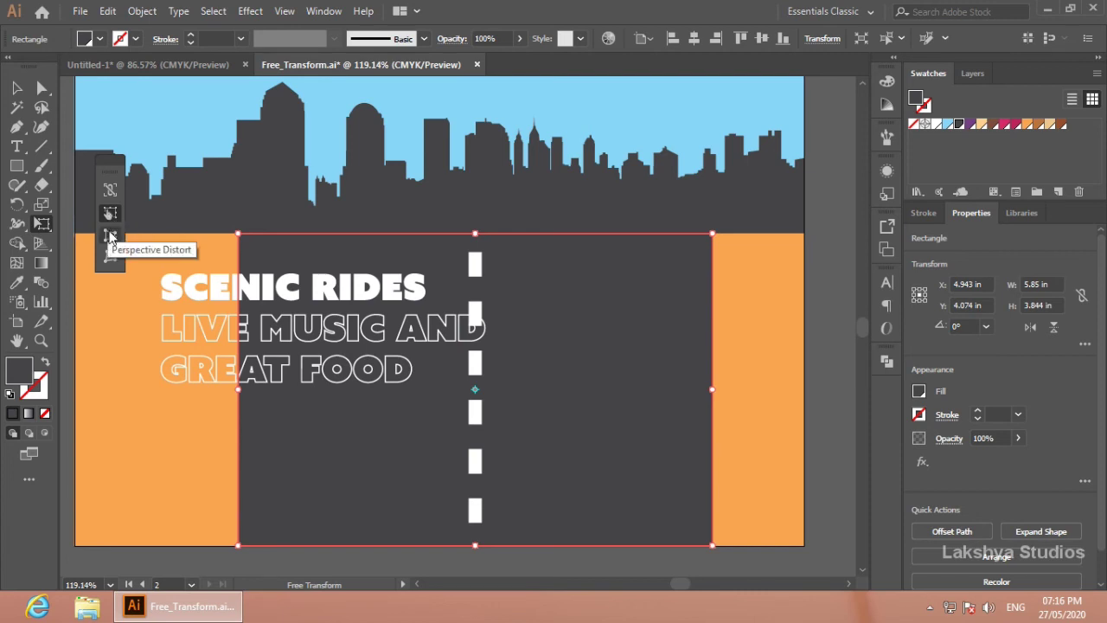
left_click(110, 236)
mouse_move(238, 234)
left_mouse_down()
mouse_move(393, 235)
mouse_move(460, 250)
left_mouse_up()
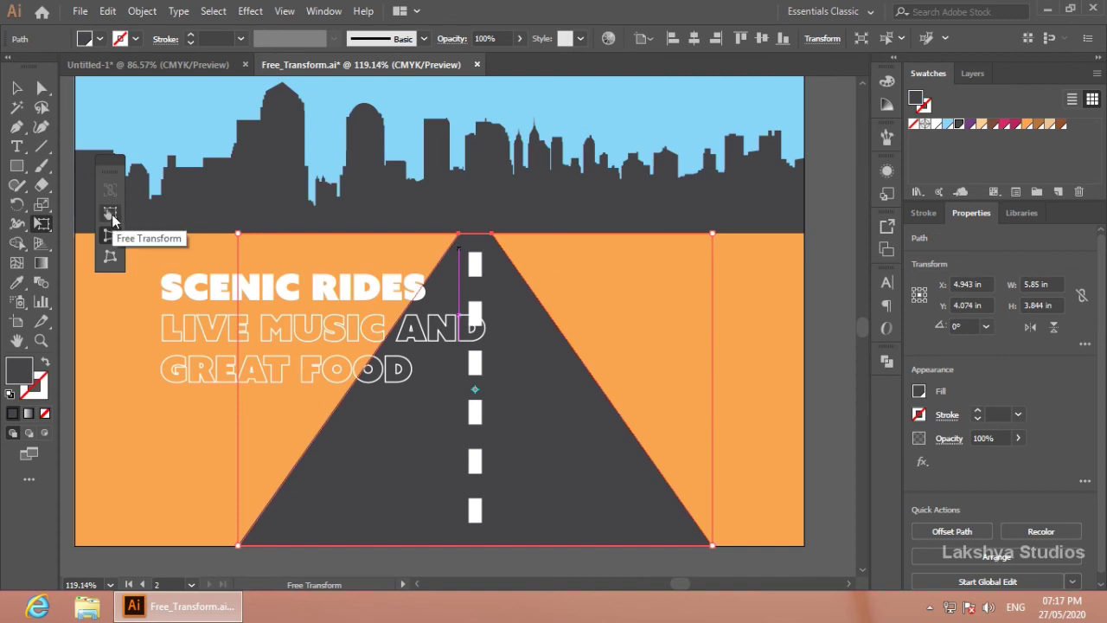
Step: Skew the road's far end rightward so it runs diagonally, then return to Untitled-1
left_click(111, 215)
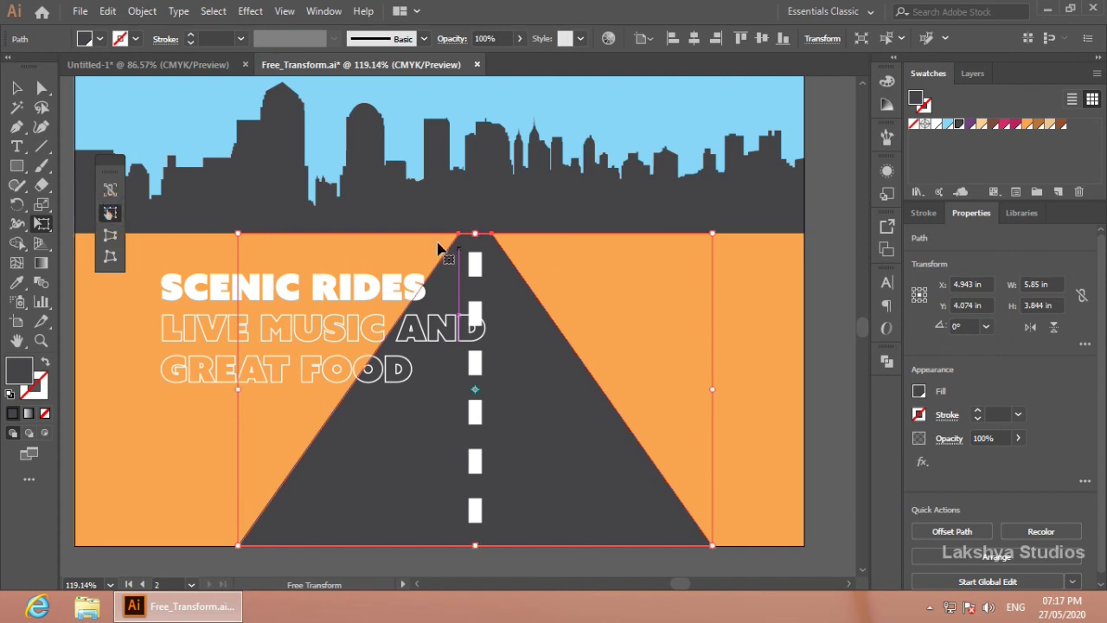
left_click_drag(477, 235, 698, 236)
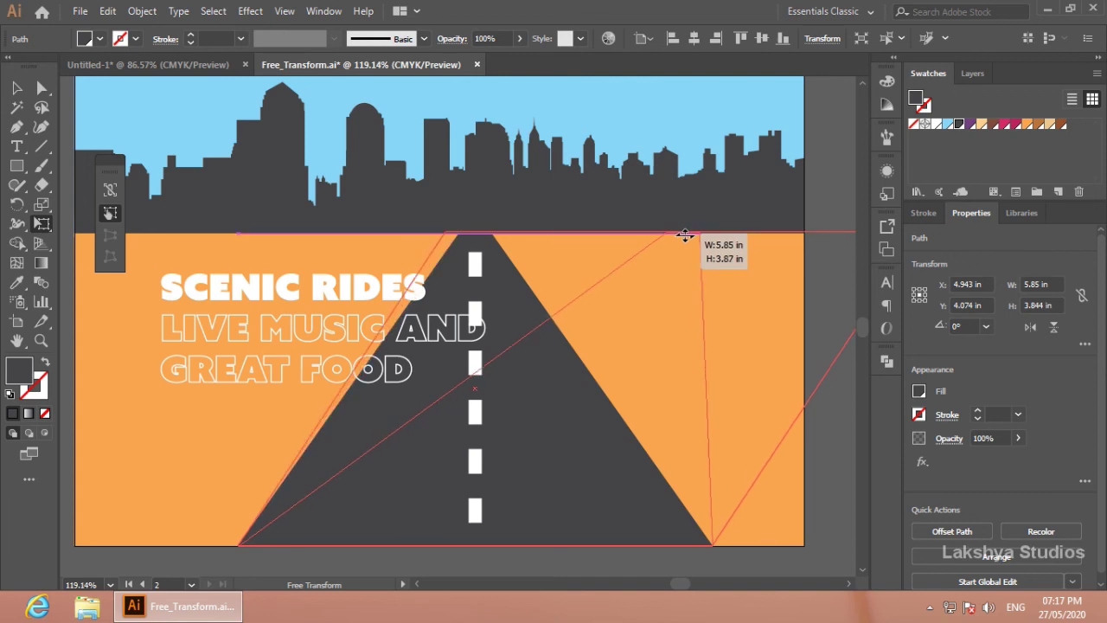
left_click_drag(697, 236, 737, 238)
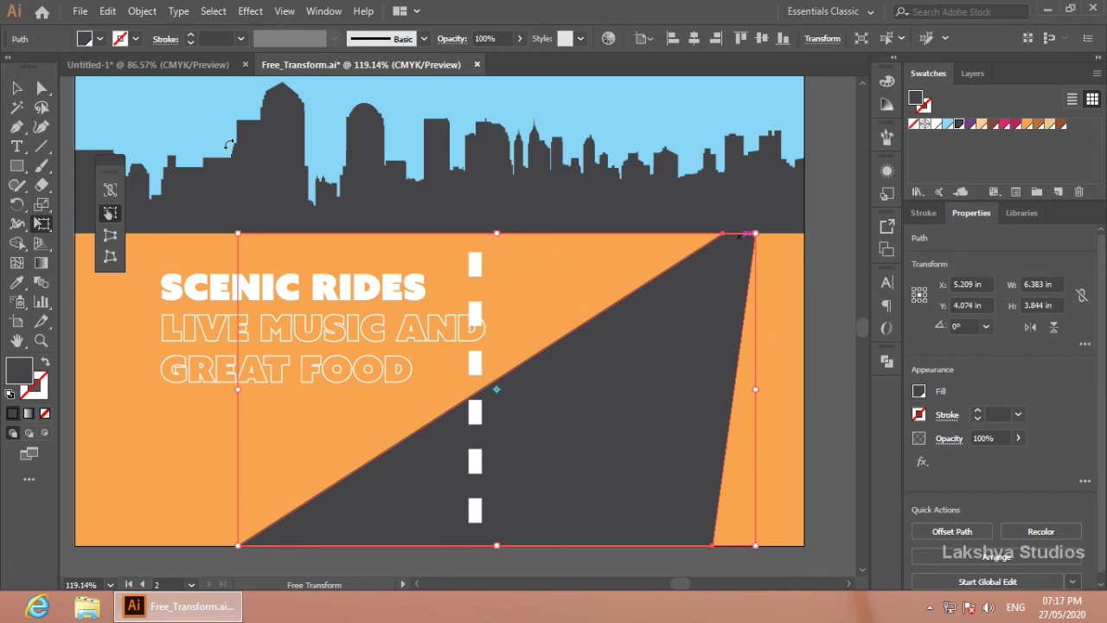
left_click(152, 65)
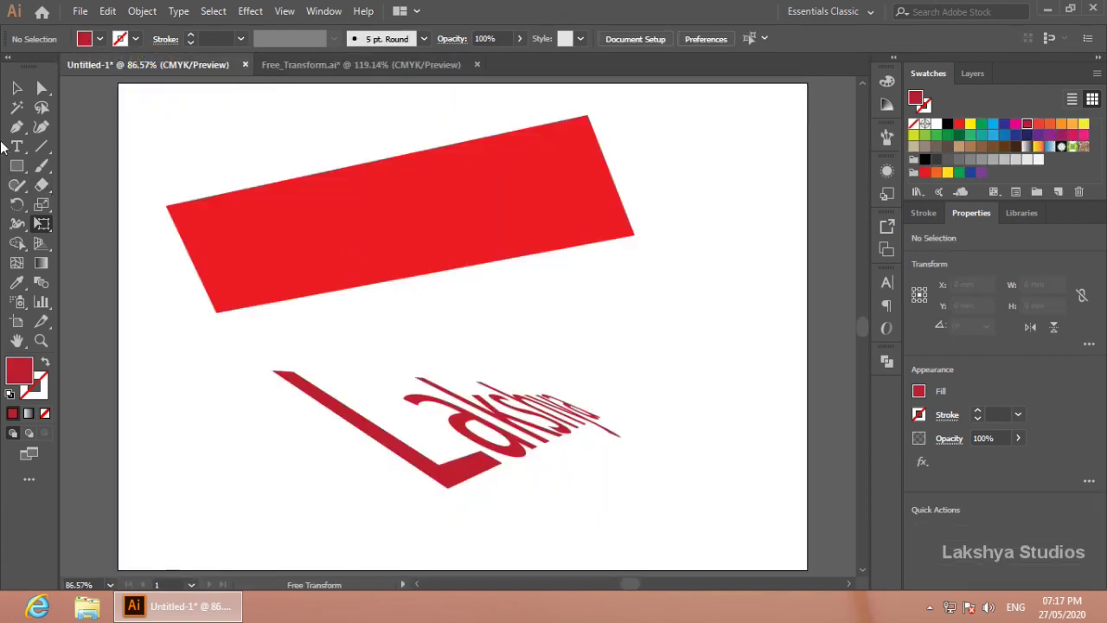
Step: Nudge Lakshya left, then undo back to the upright black lettering
left_click(17, 87)
left_click_drag(475, 422, 439, 422)
key("ctrl+z")
key("ctrl+z")
key("ctrl+z")
key("ctrl+z")
key("ctrl+z")
key("ctrl+z")
key("ctrl+z")
key("ctrl+z")
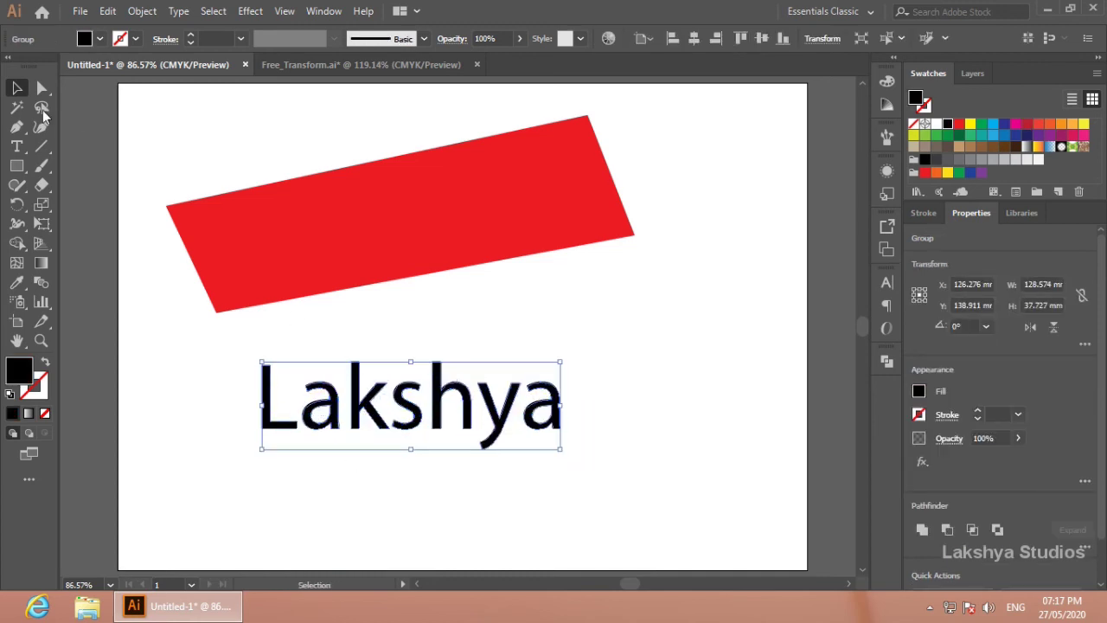
Step: Try italic and strong left skews on Lakshya, undoing each to keep it upright
left_click(41, 223)
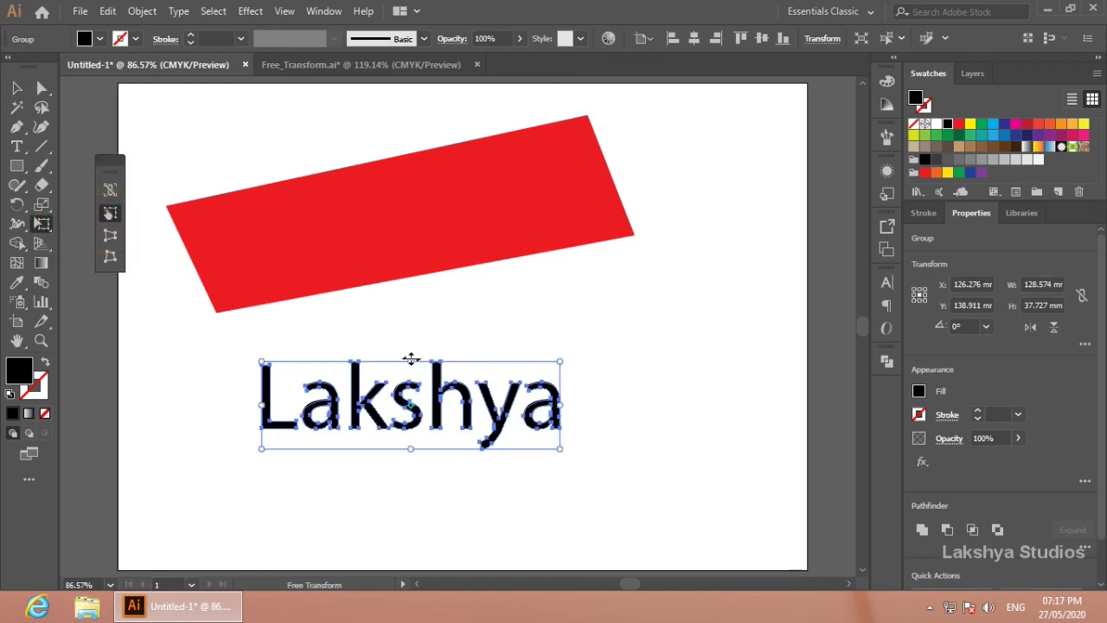
left_click_drag(410, 359, 514, 360)
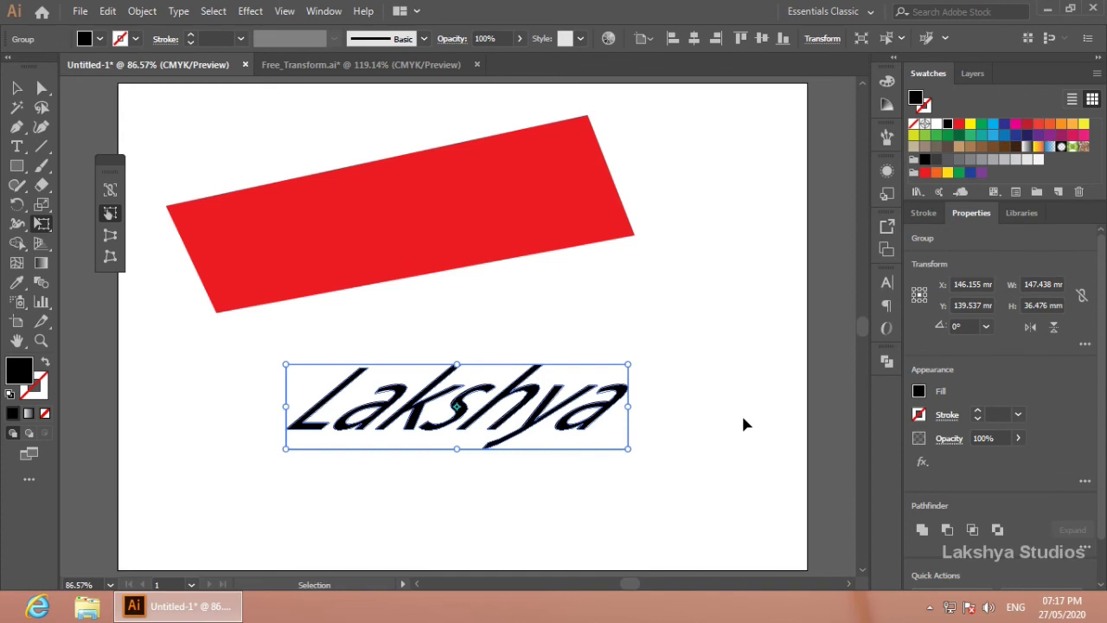
key("ctrl+z")
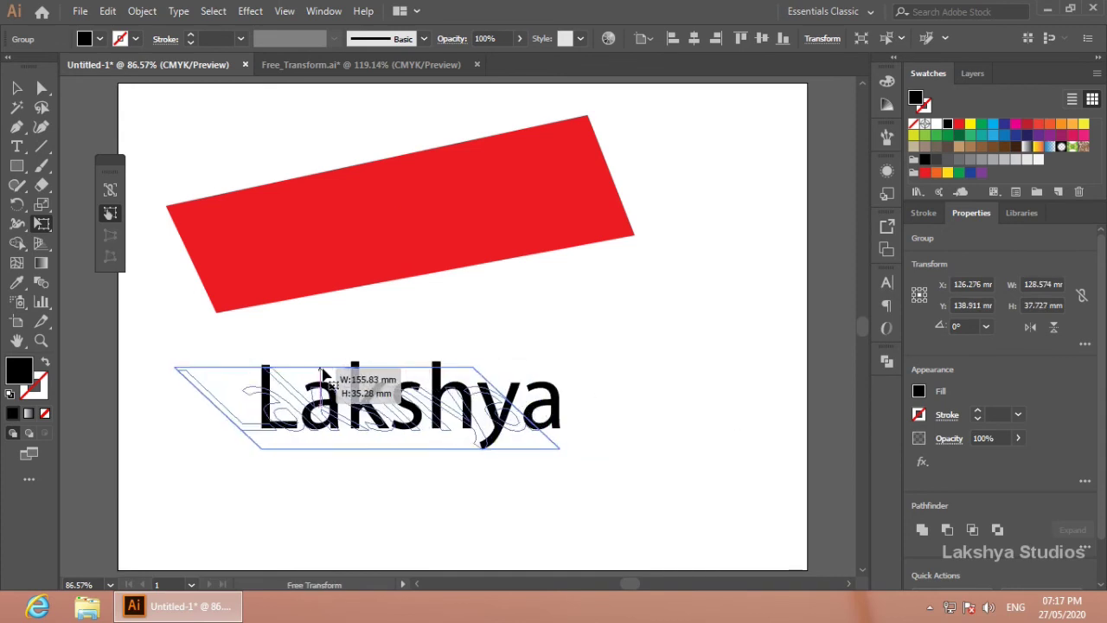
left_click_drag(411, 363, 358, 367)
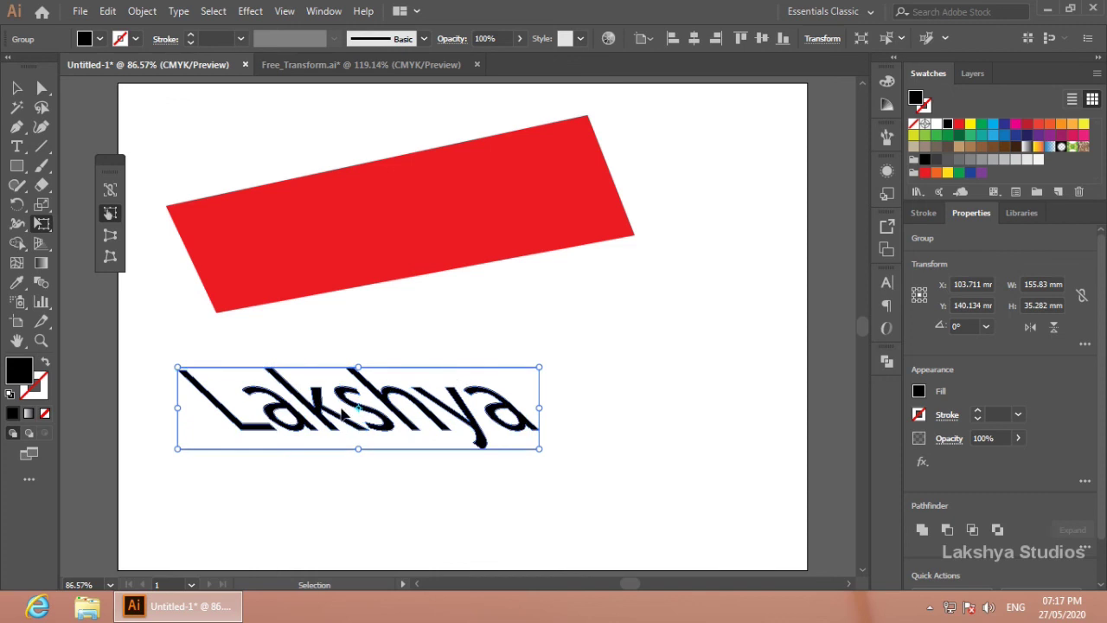
key("ctrl+z")
left_click(16, 165)
Step: Draw a rectangle right of Lakshya and fill it dark blue
left_click_drag(612, 281, 779, 451)
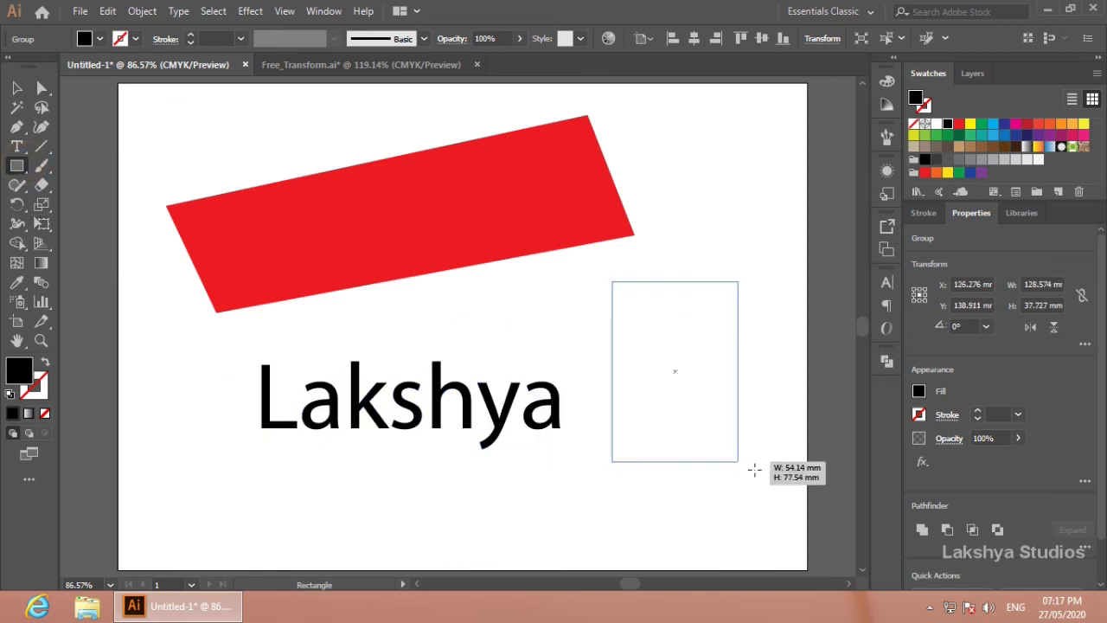
left_click(1016, 134)
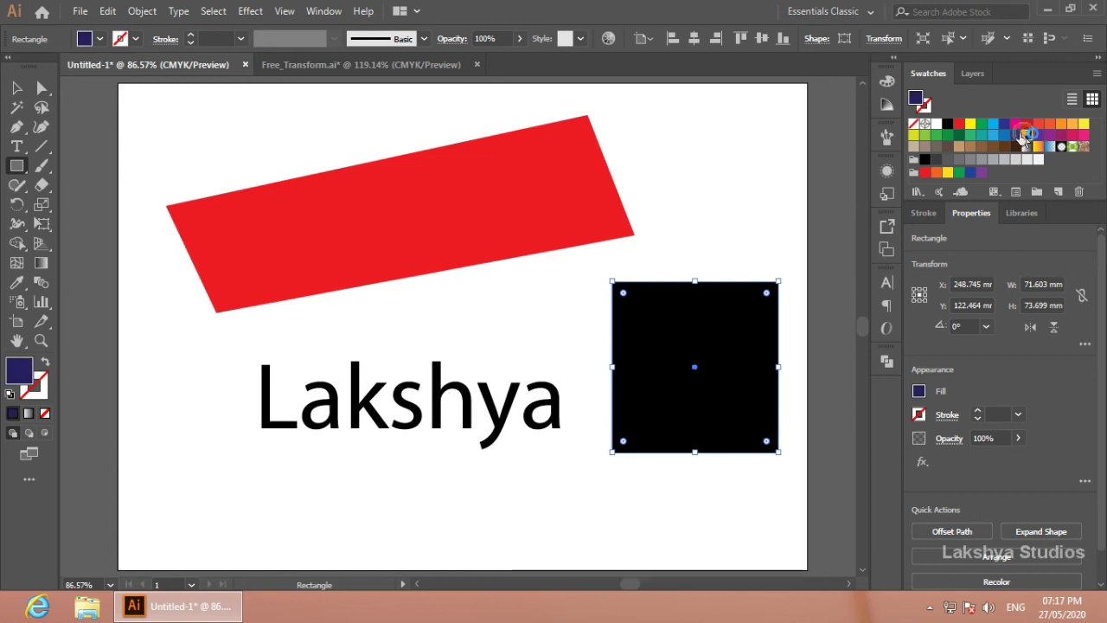
left_click(42, 223)
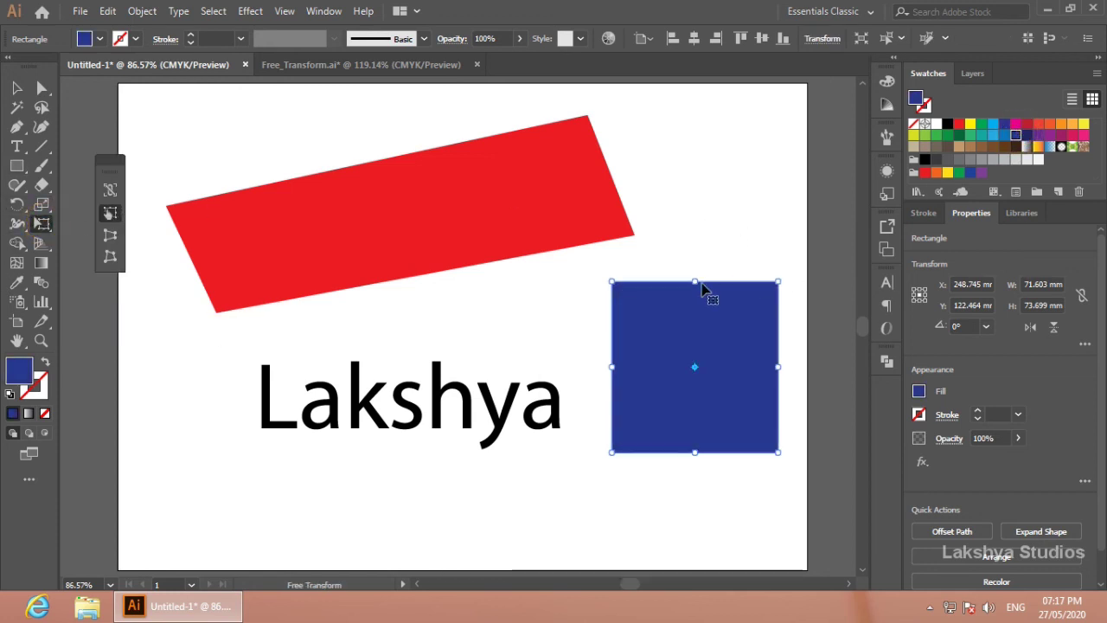
Step: Try two shears on the blue rectangle, undo both, and return to Free_Transform.ai
mouse_move(694, 281)
left_mouse_down()
mouse_move(615, 296)
mouse_move(586, 282)
left_mouse_up()
key("ctrl+z")
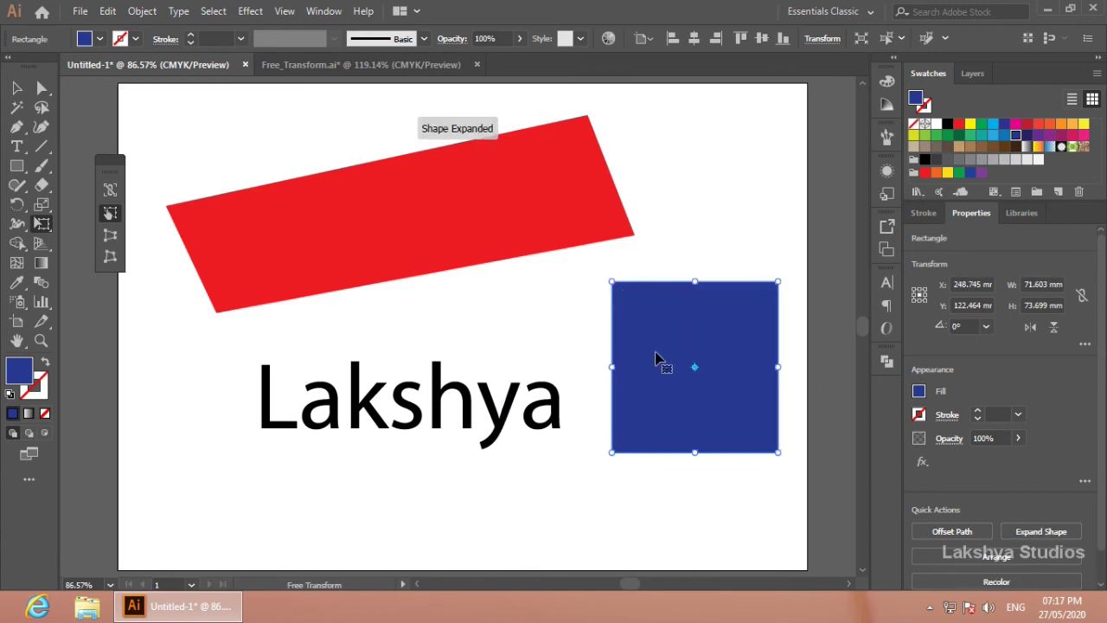
left_click_drag(609, 347, 605, 247)
key("ctrl+z")
left_click(288, 65)
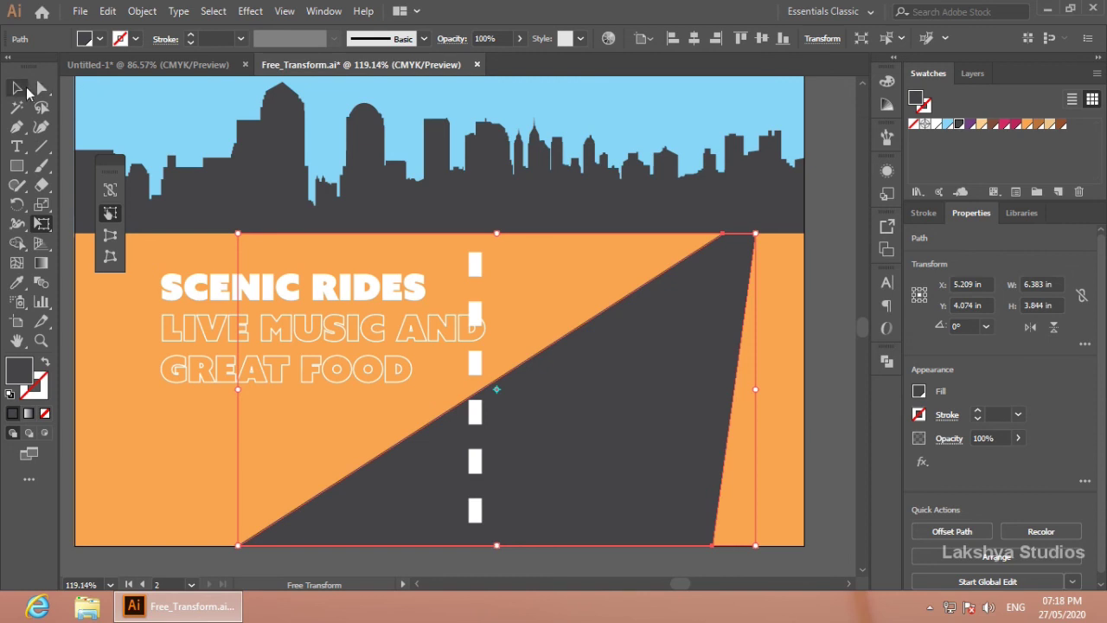
Step: Select the white centre-line dashes and perspective-taper them narrower toward the top
left_click(20, 89)
left_click(478, 268)
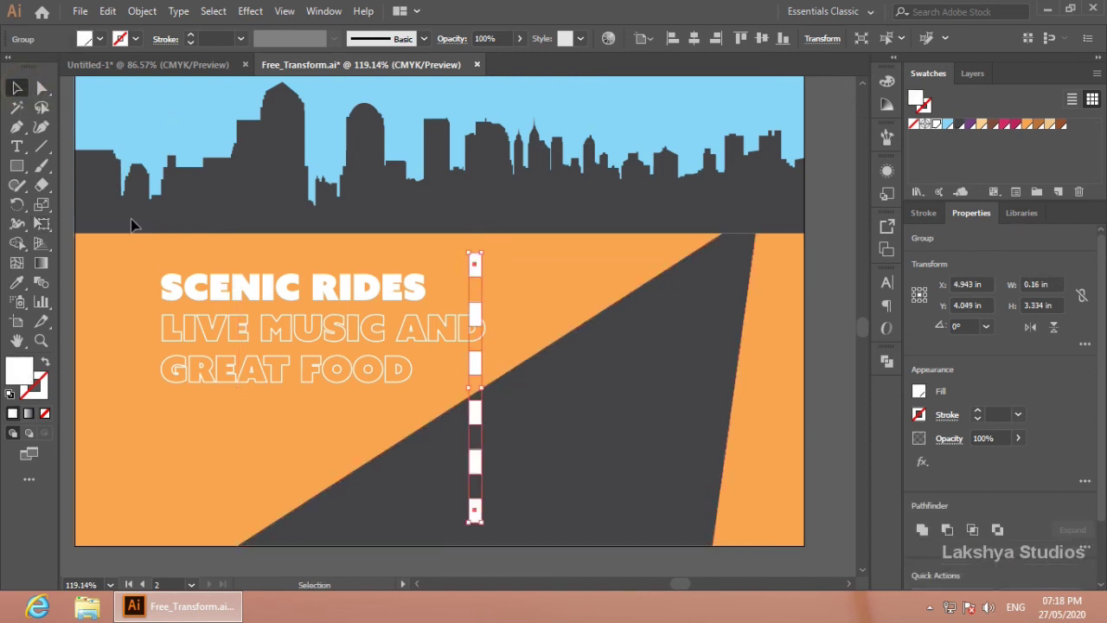
left_click(43, 224)
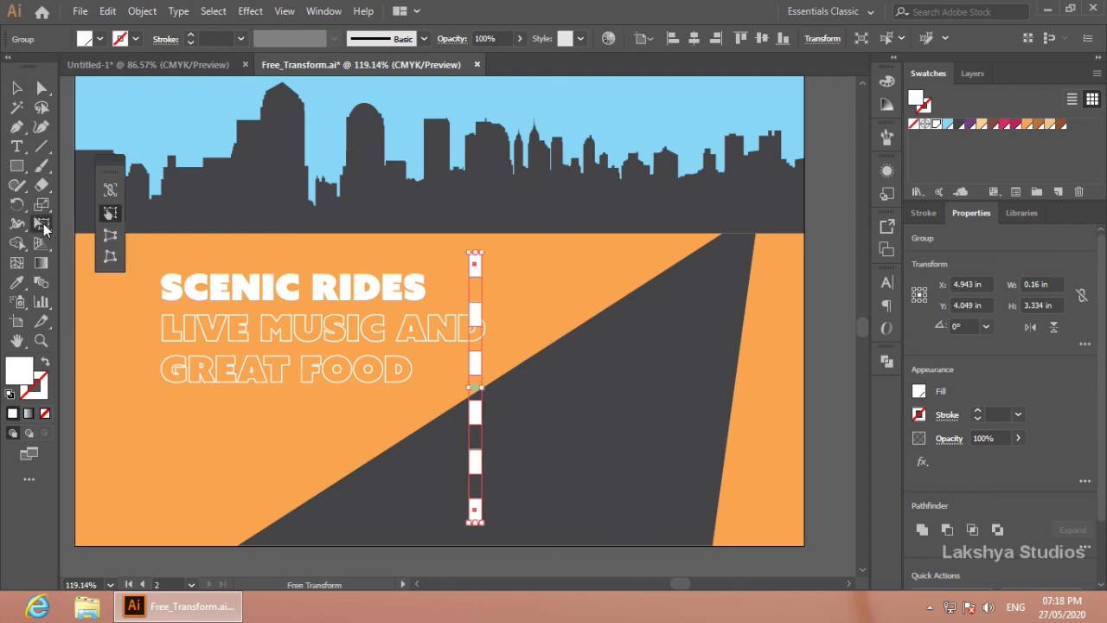
left_click(111, 237)
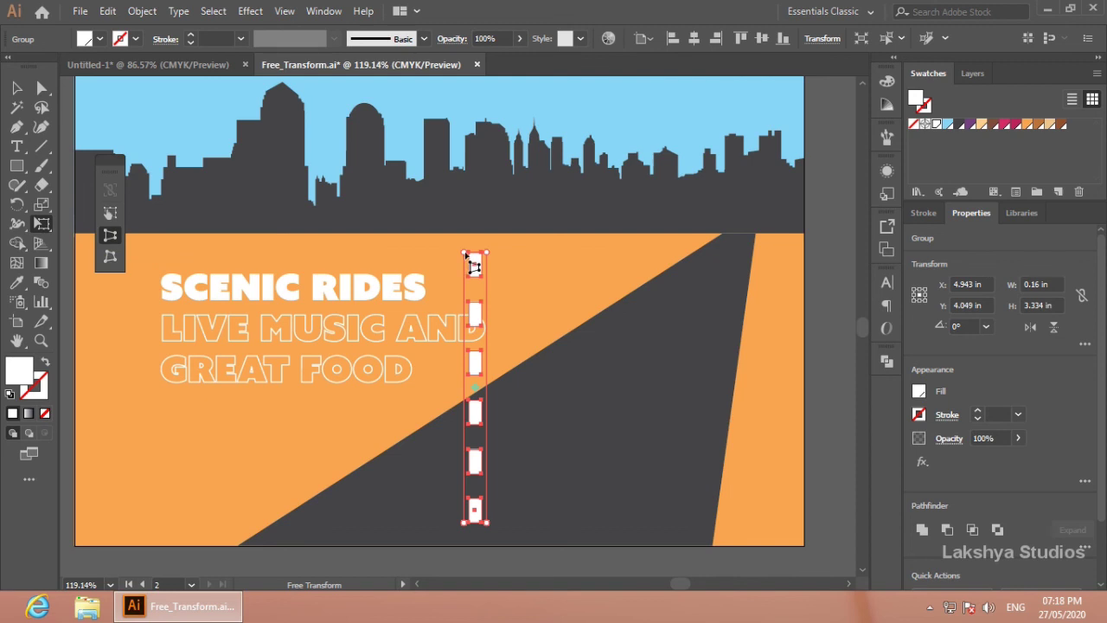
left_click_drag(463, 255, 475, 256)
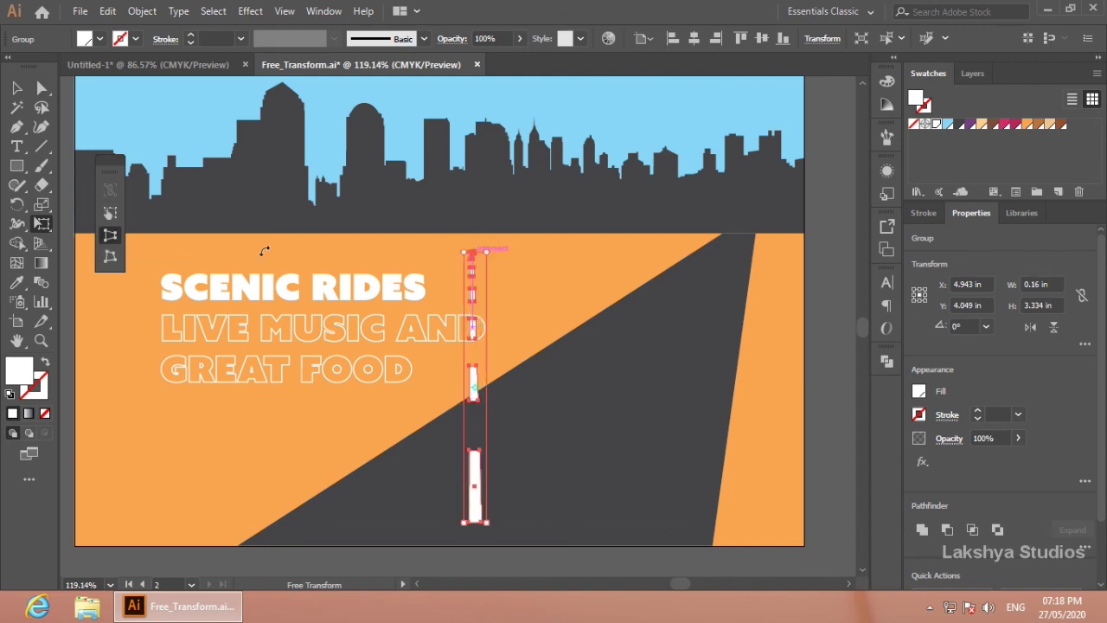
Step: Skew the dashes right along the diagonal road and deselect them
left_click(112, 214)
mouse_move(474, 251)
left_mouse_down()
mouse_move(725, 253)
mouse_move(736, 240)
left_mouse_up()
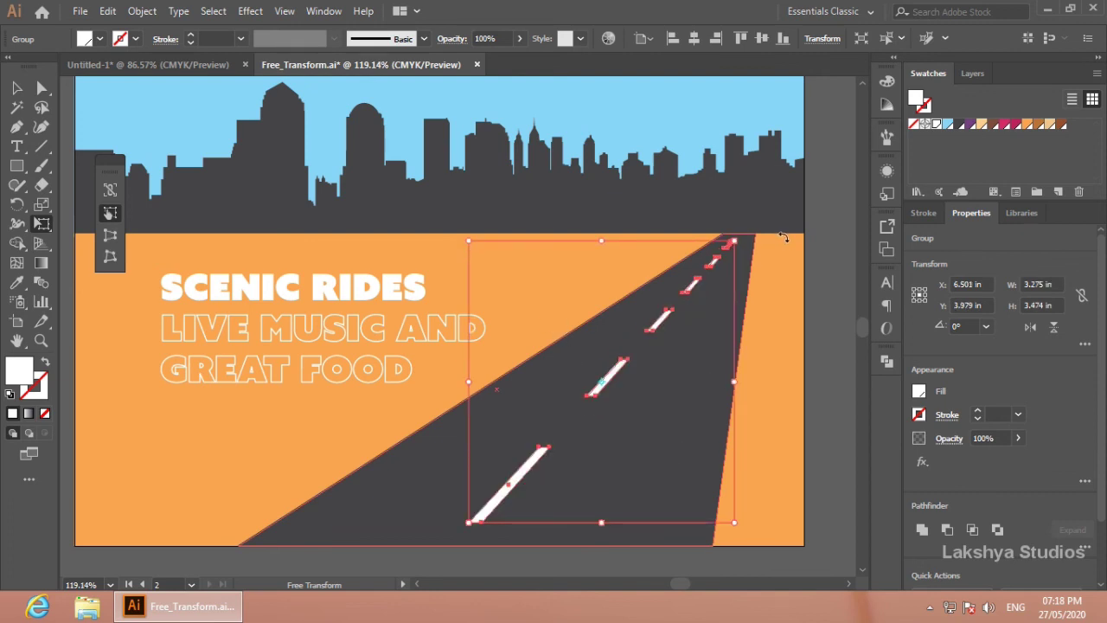
left_click(16, 87)
left_click(304, 137)
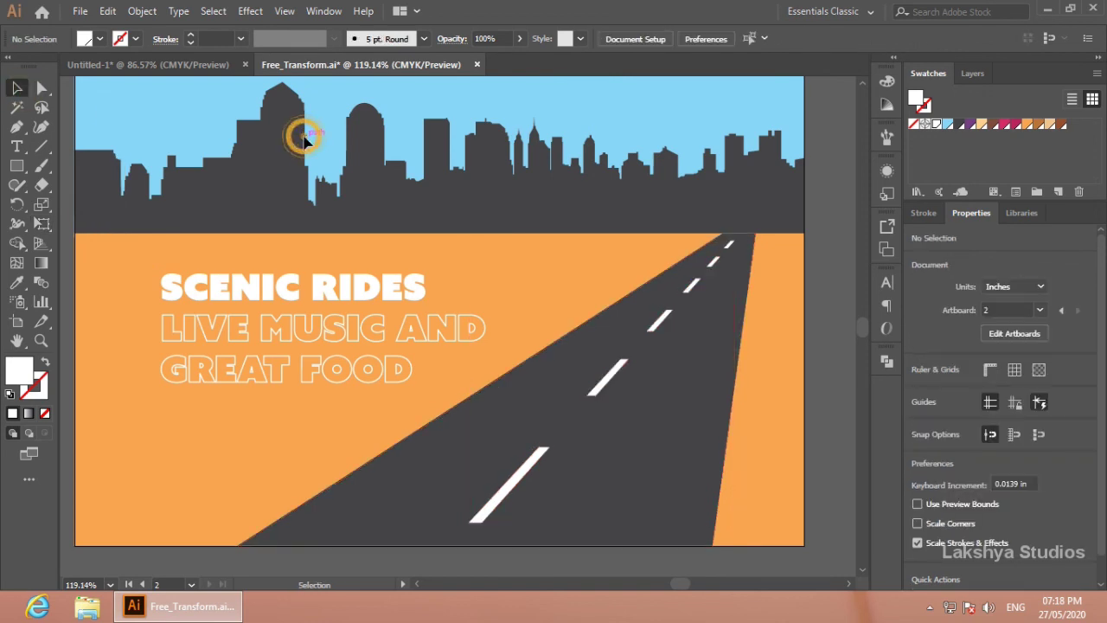